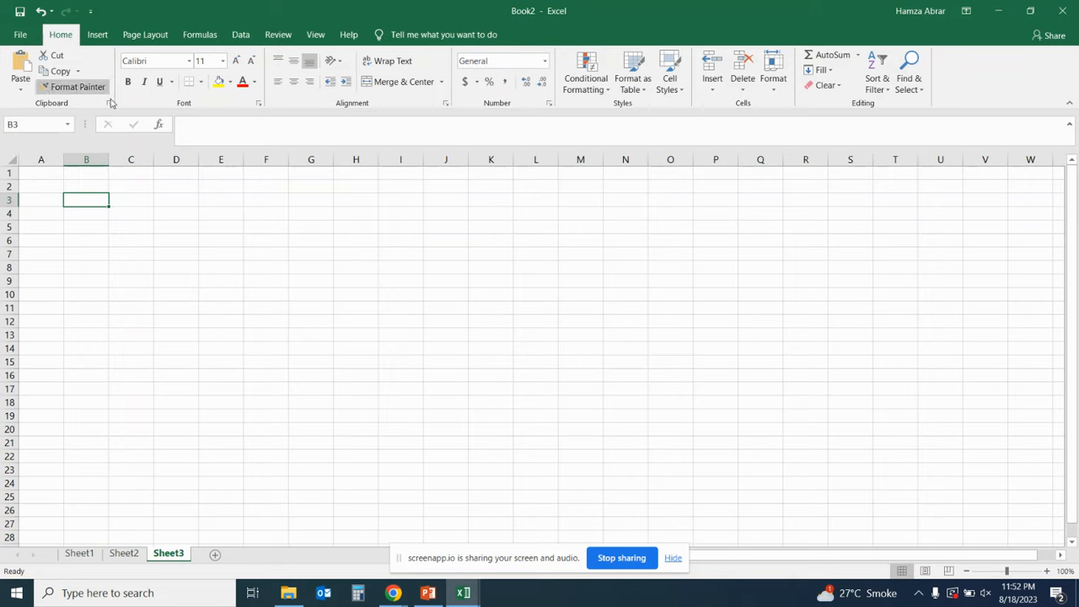
- Review the Lecture 1 topic list in the Excel tutorial PowerPoint presentation and return to the Book2 workbook in Excel
key(alt+Tab)
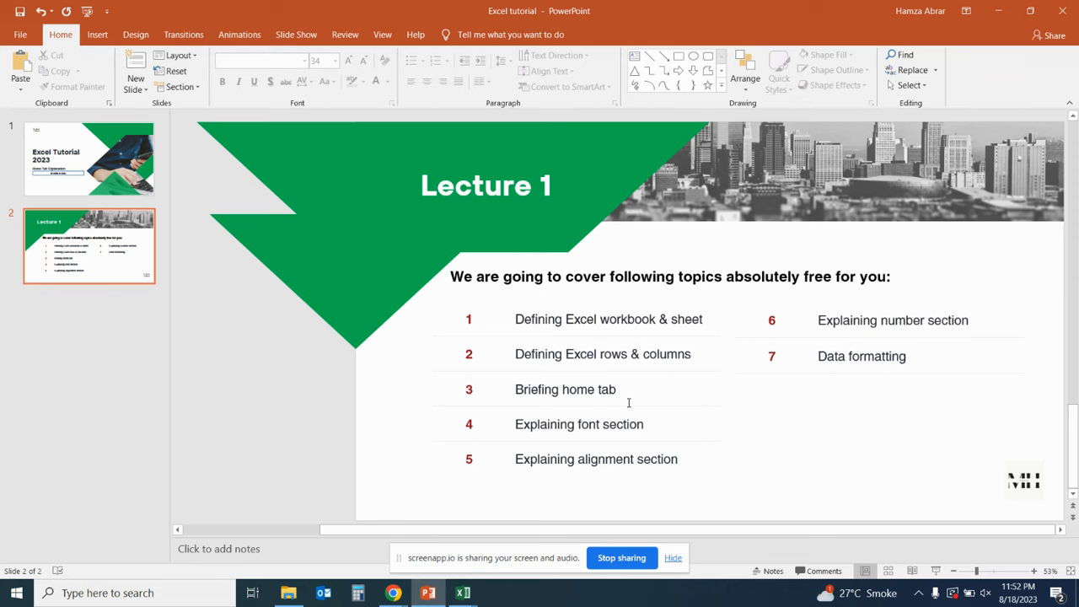
key(alt+Tab)
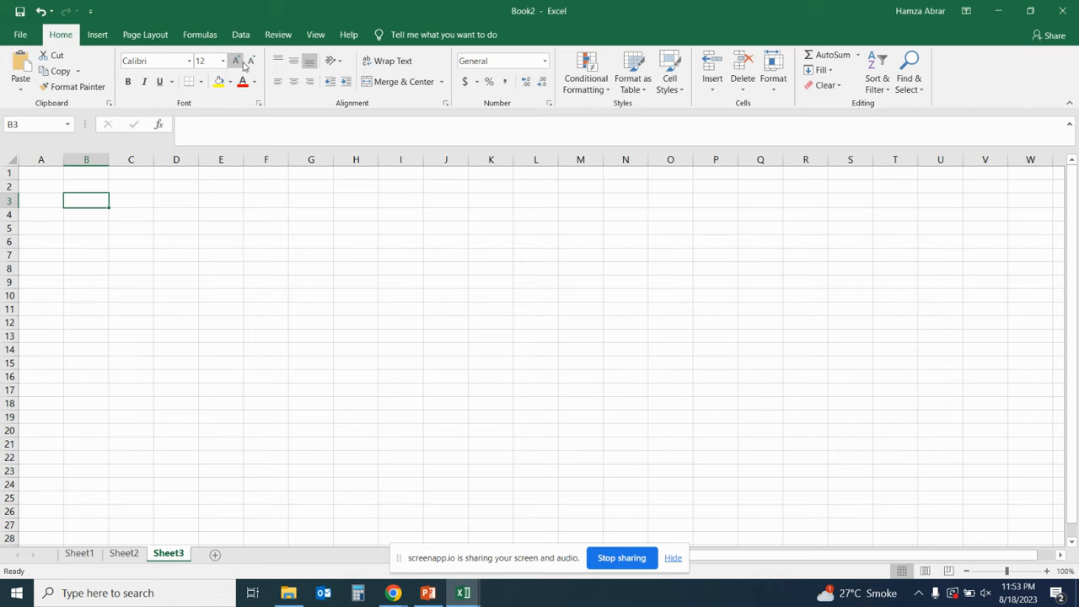
- Set the font size of cell B3 to 12 and look through the available fonts and border styles without applying any
click(222, 63)
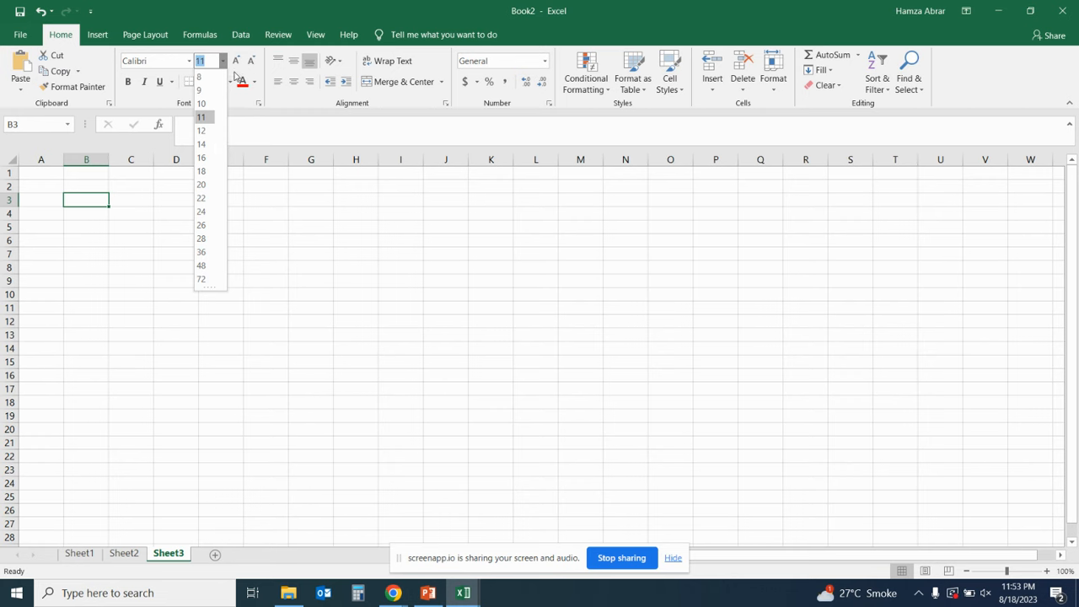
click(237, 70)
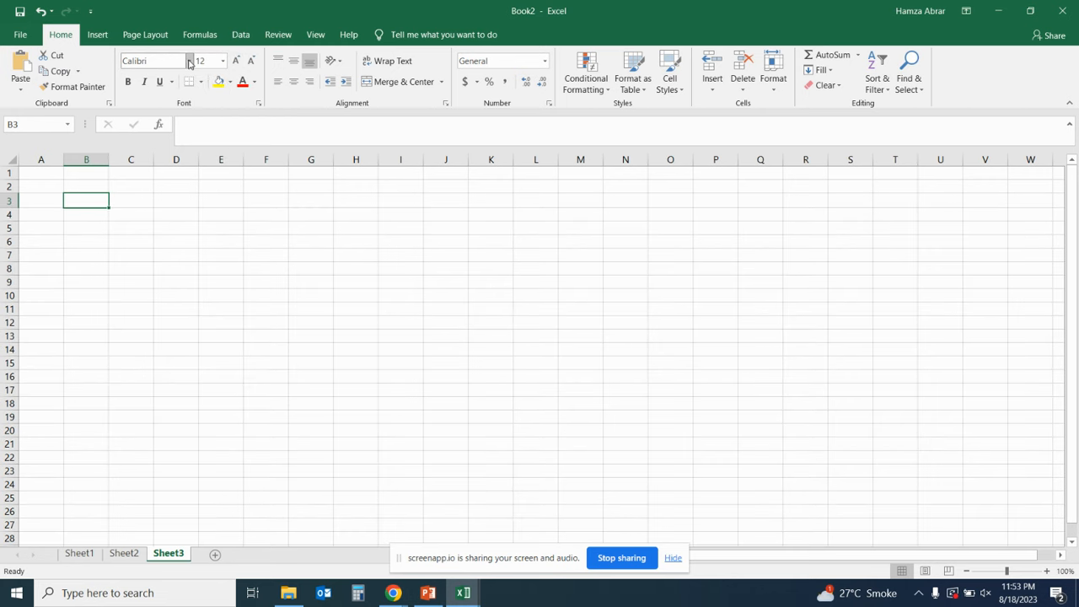
click(190, 61)
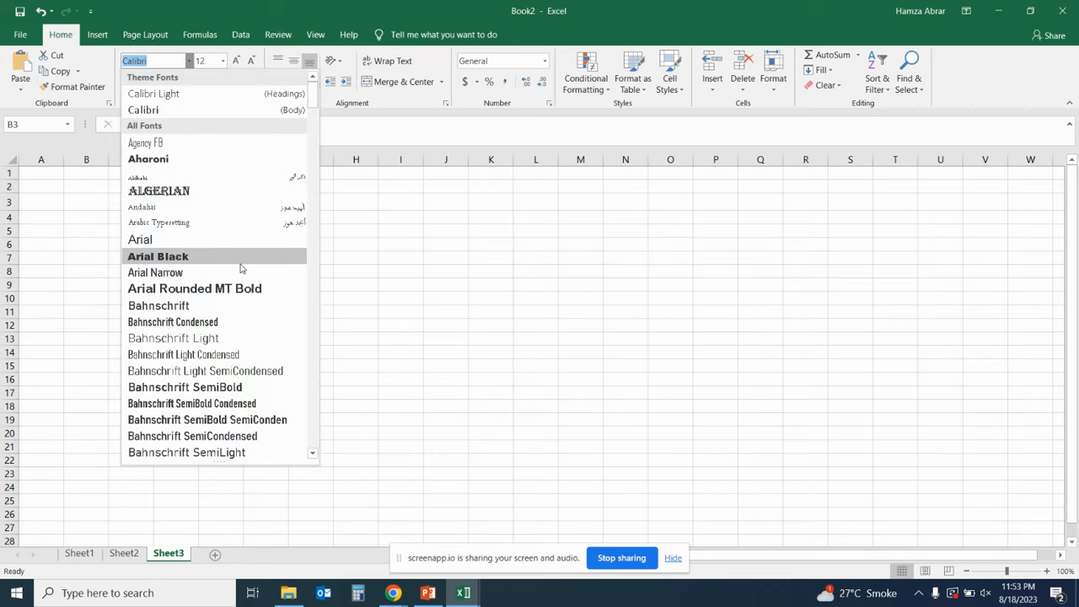
click(405, 219)
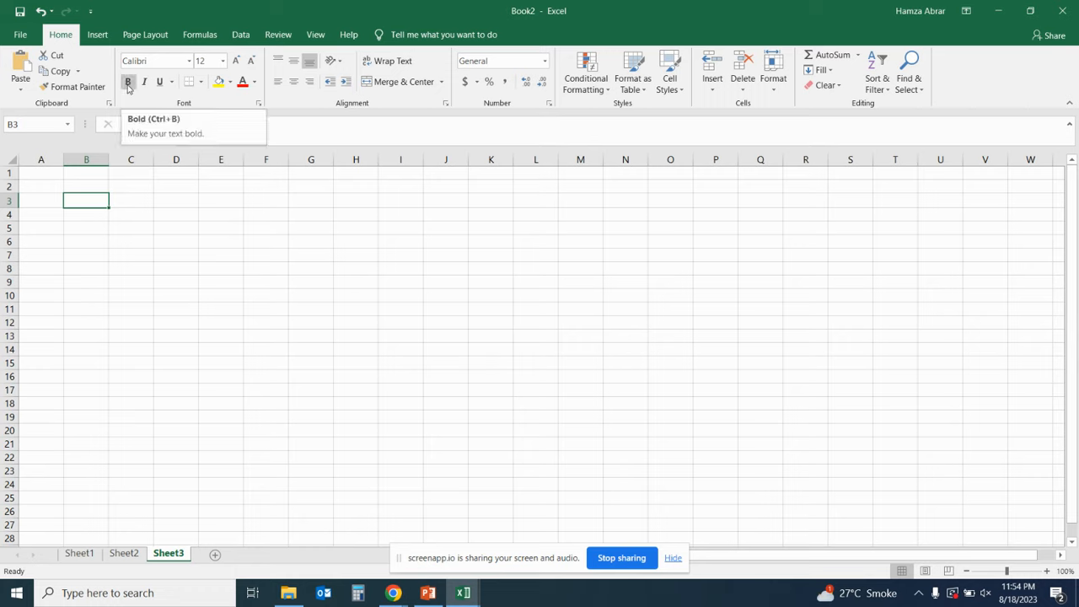
click(201, 81)
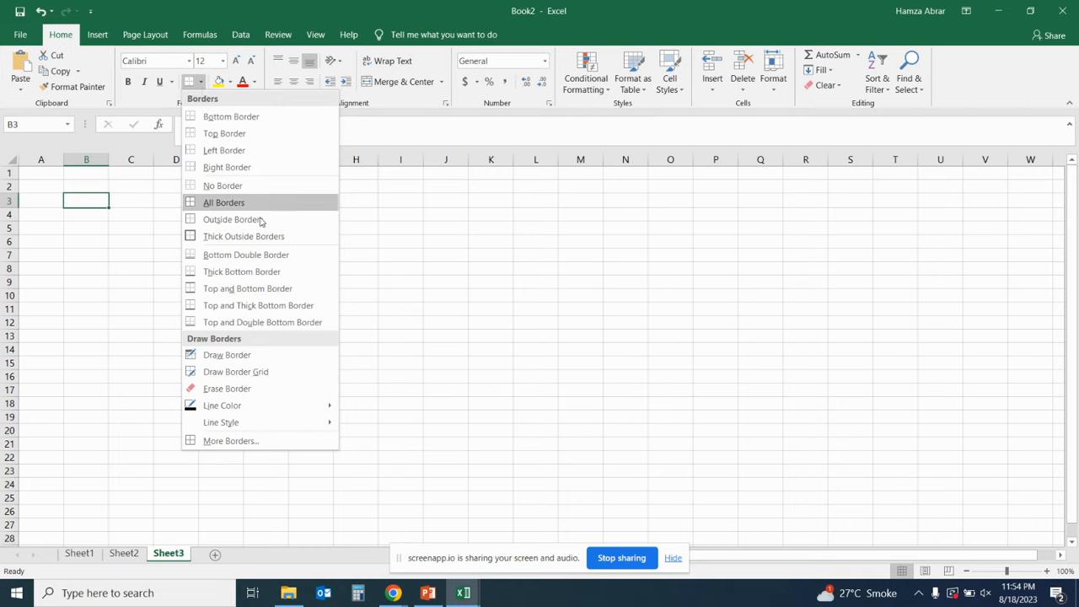
click(390, 213)
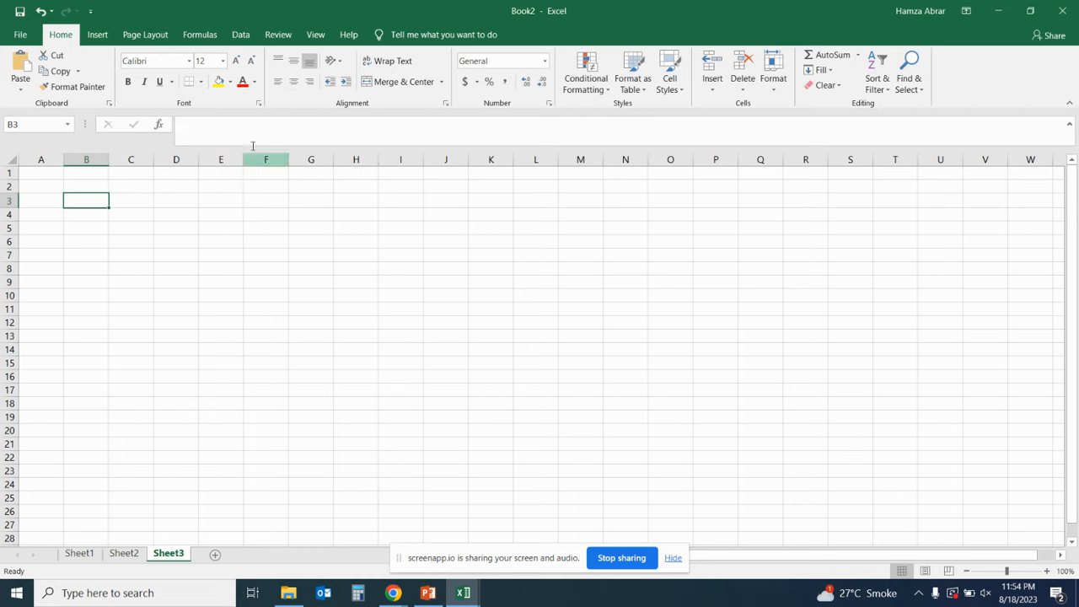
- Try yellow and black fills on cell B3, reset it to no fill, and look through the font colours
click(221, 84)
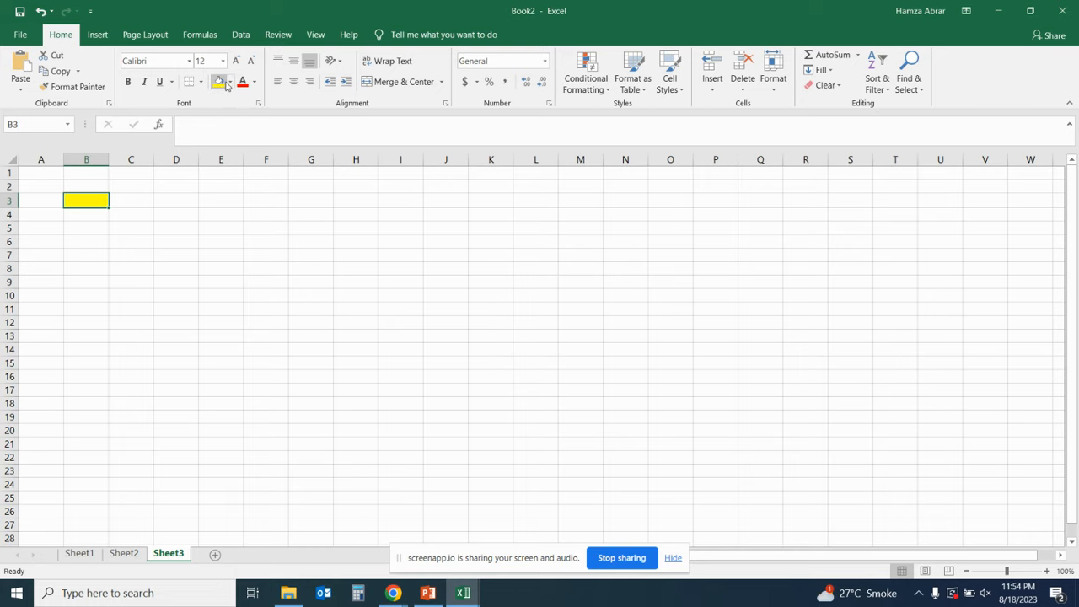
click(228, 83)
click(232, 110)
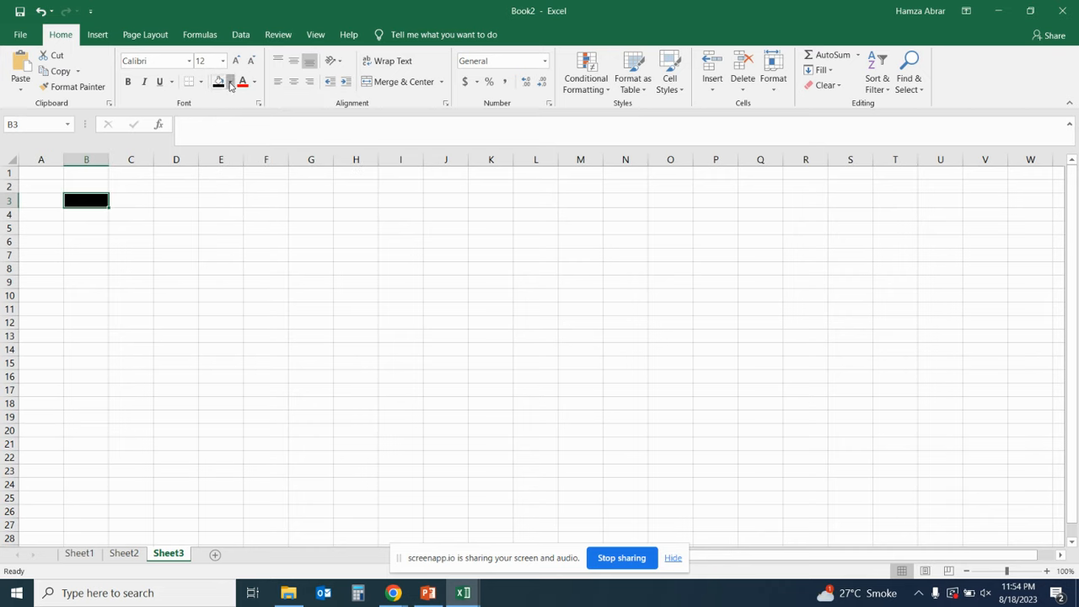
click(229, 82)
click(253, 201)
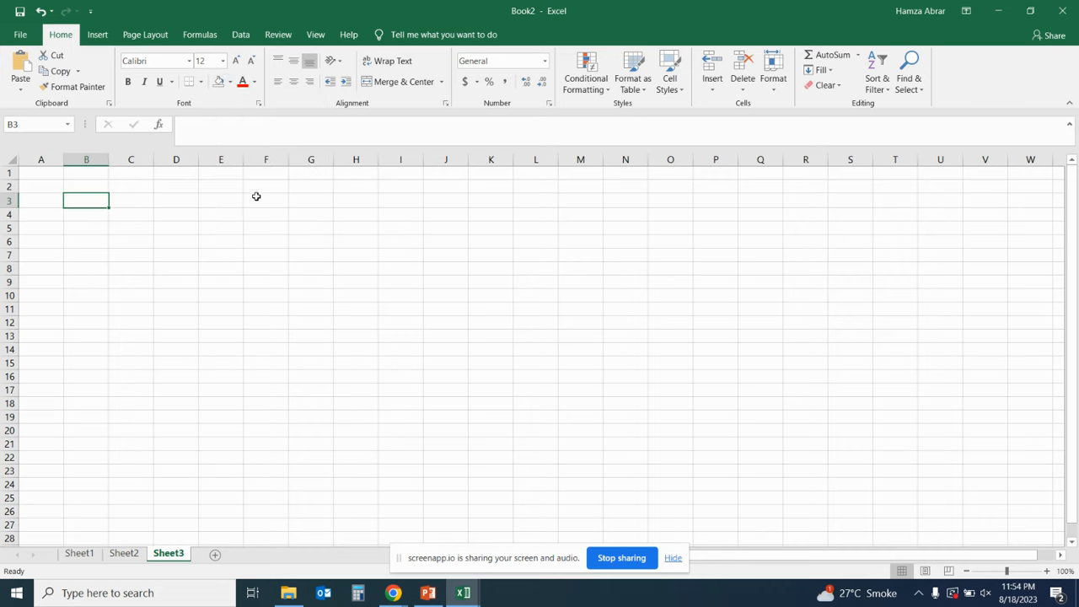
click(255, 82)
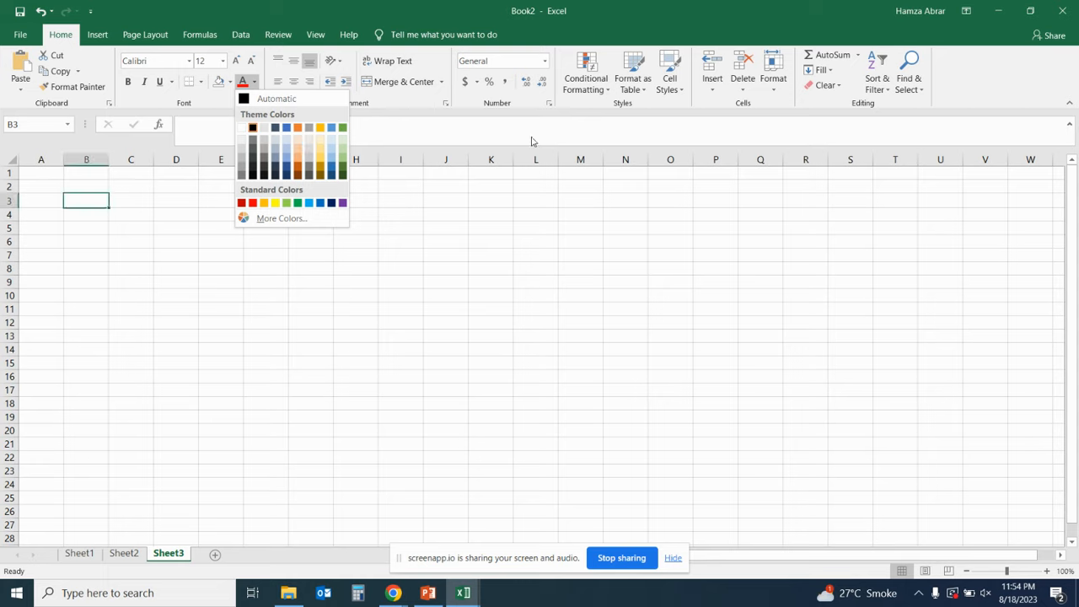
click(482, 218)
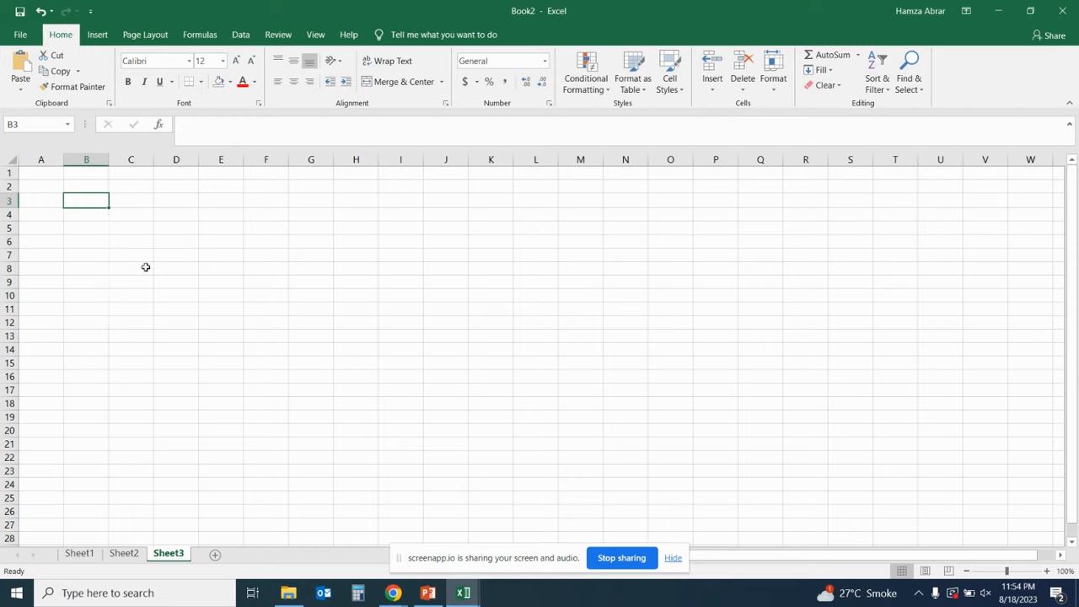
- Examine the sample score table in the Home Tab workbook and return to Sheet3 of Book2
key(alt+Tab)
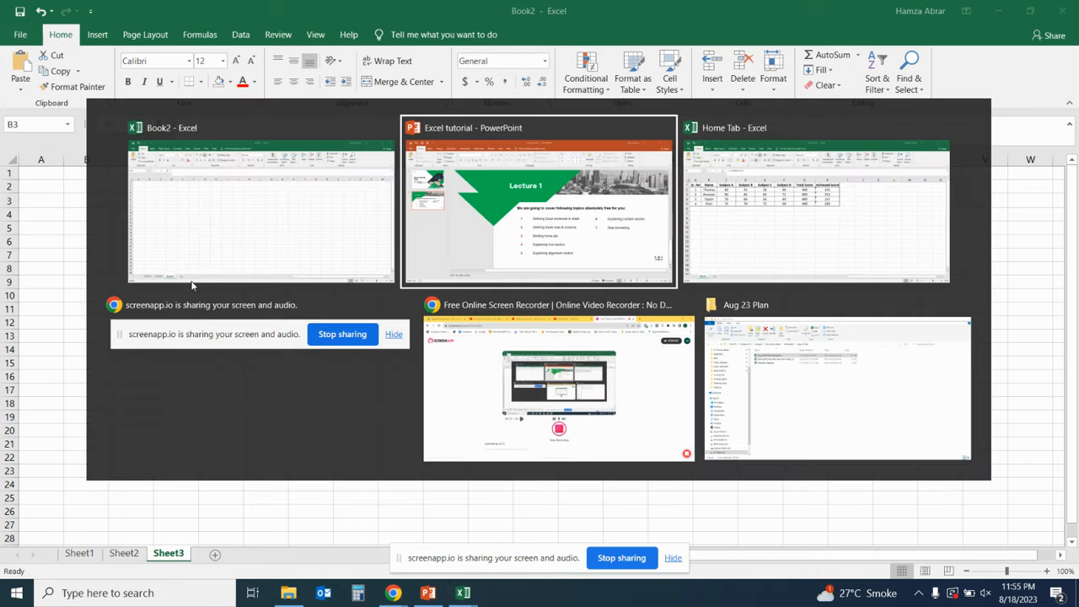
key(alt+Tab)
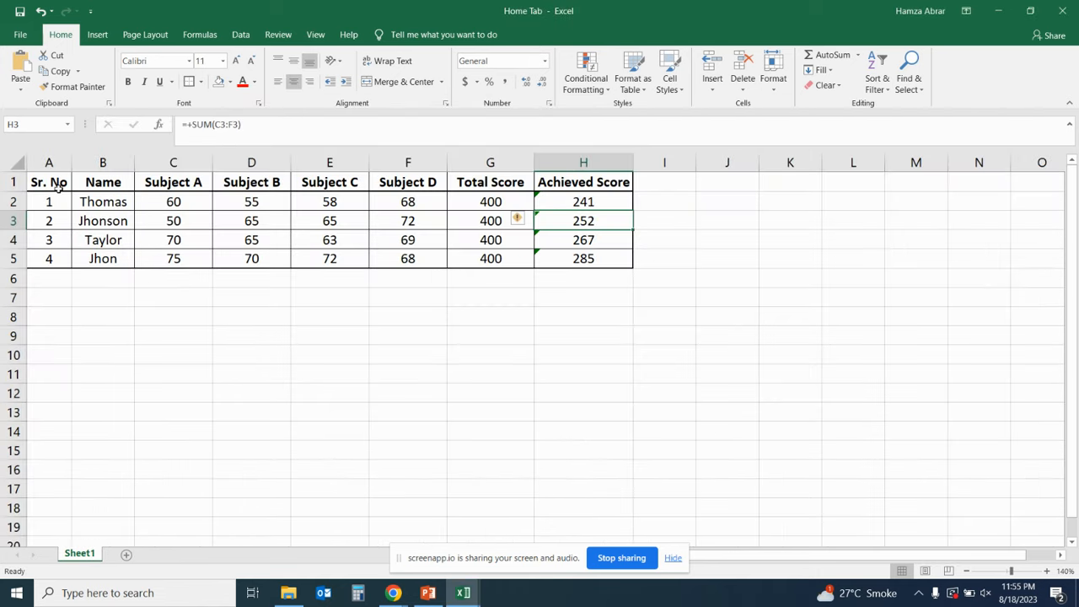
key(alt+Tab)
key(alt+Tab)
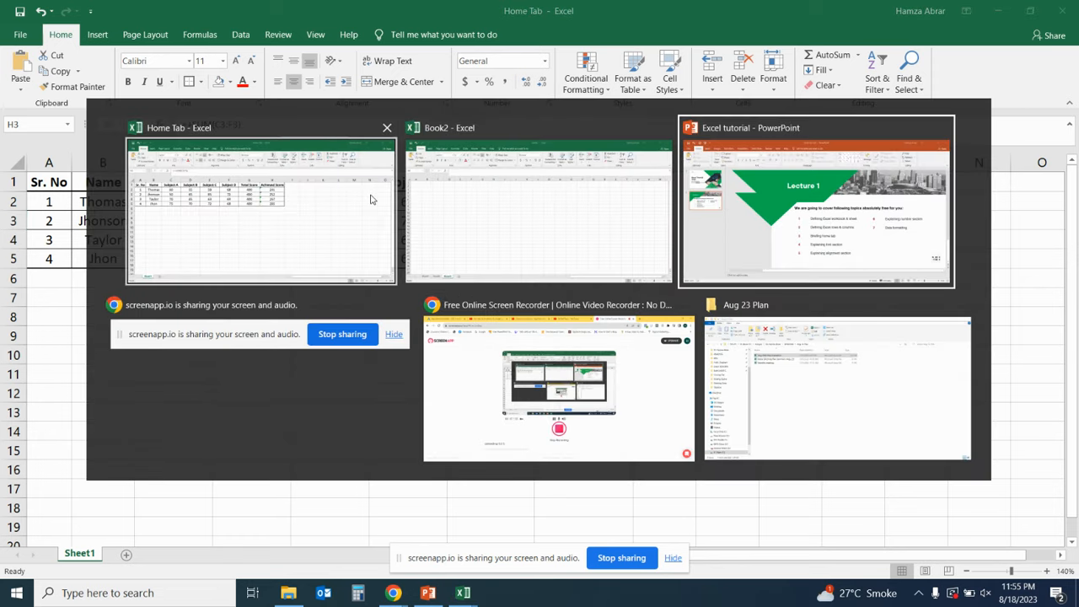
key(alt+shift+Tab)
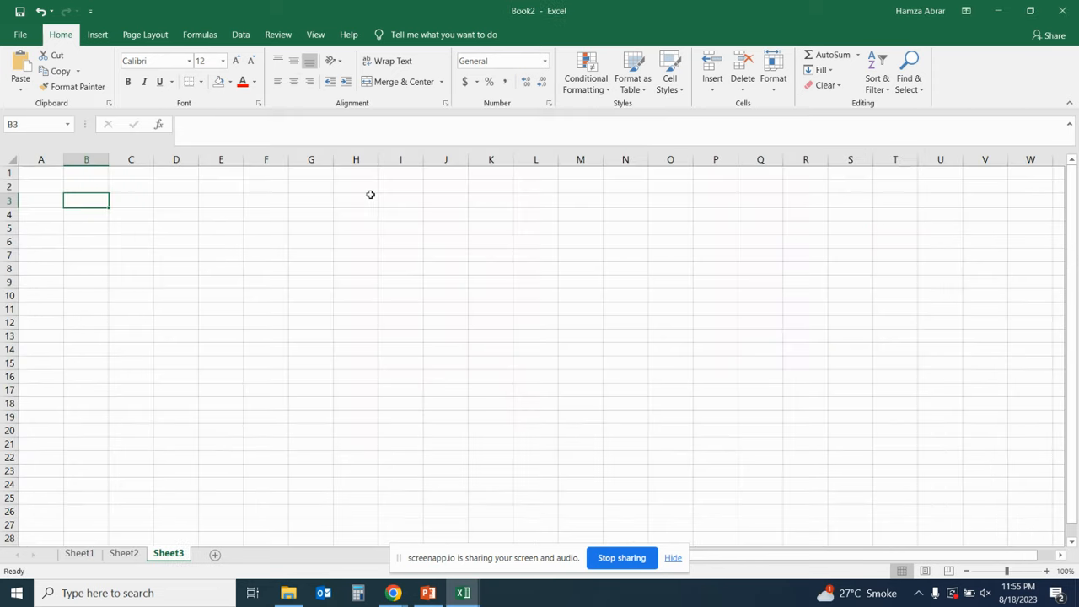
- Enter the header "Sr. No" in A1 and the first serial number, 1, in A2
click(48, 173)
text(Sr.)
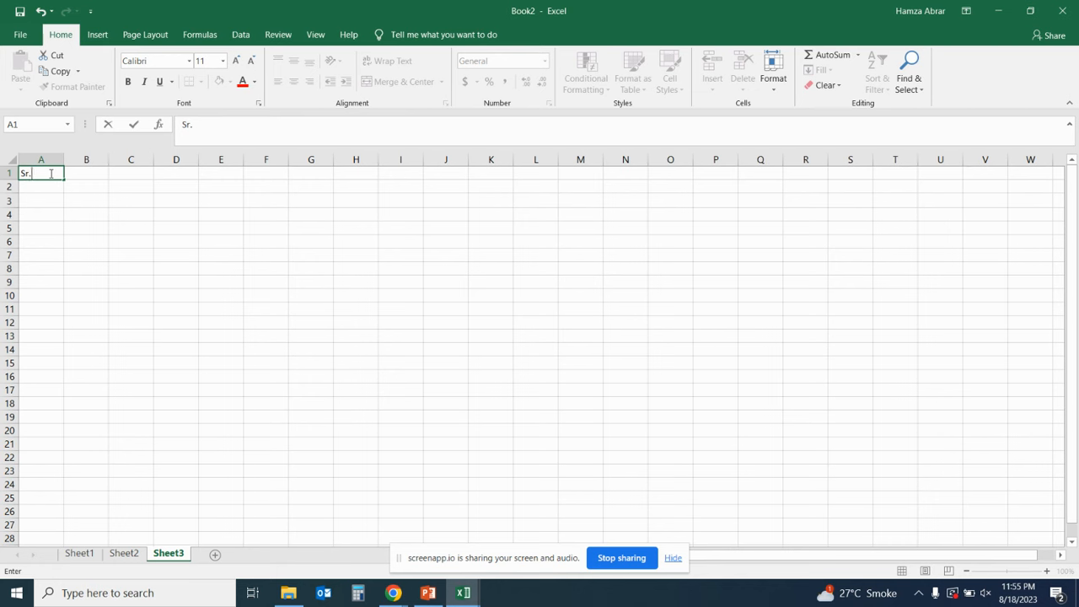
text( No)
key(Return)
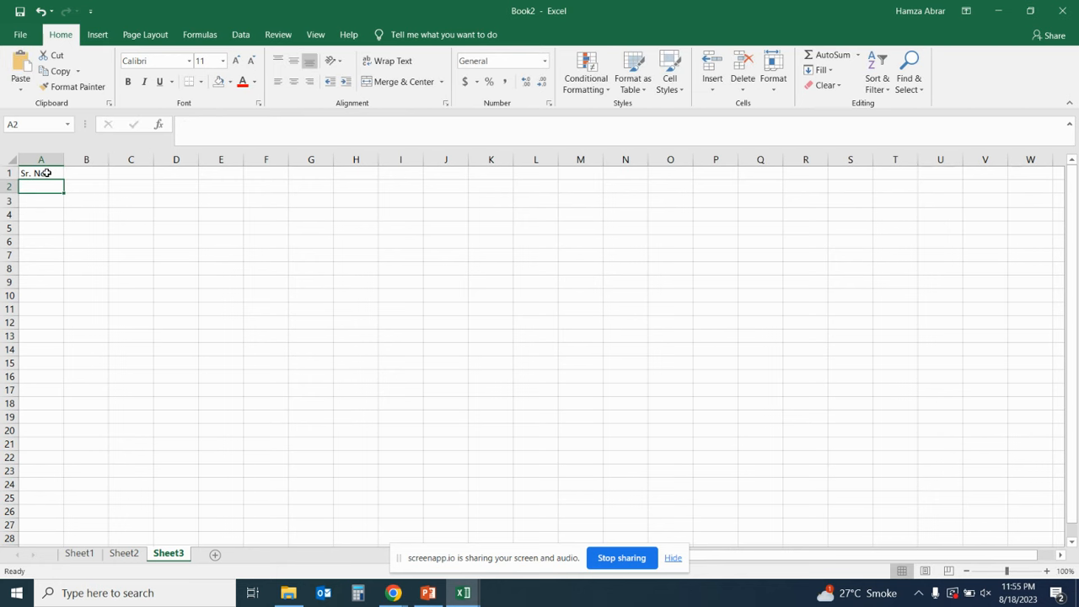
key(alt+Tab)
key(alt+Tab)
text(1)
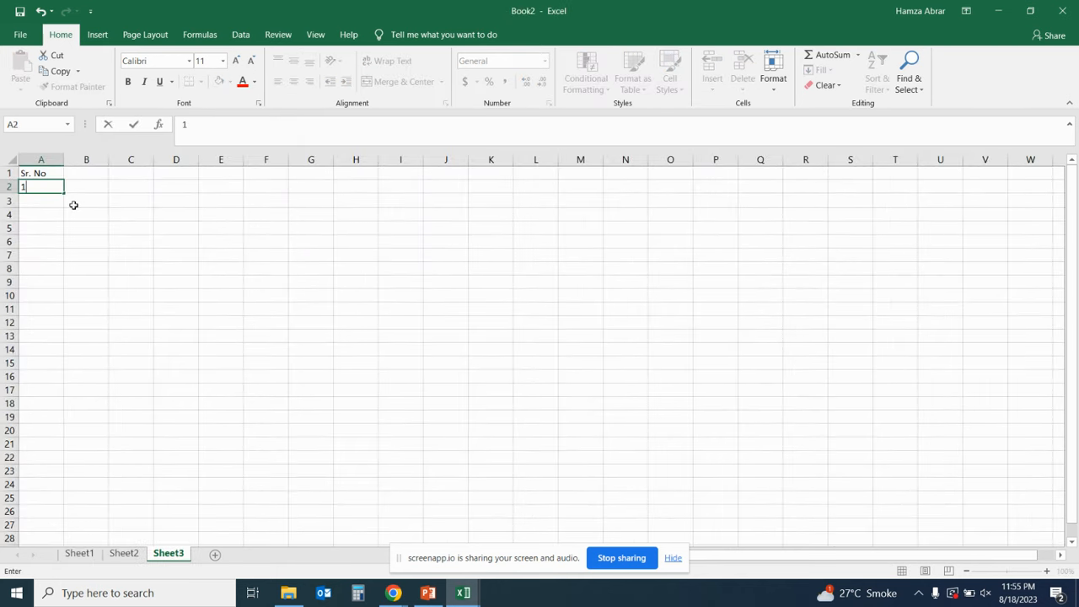
key(Return)
- Extend the serial number from A2 down to A5 as a fill series and centre the numbers horizontally
click(52, 187)
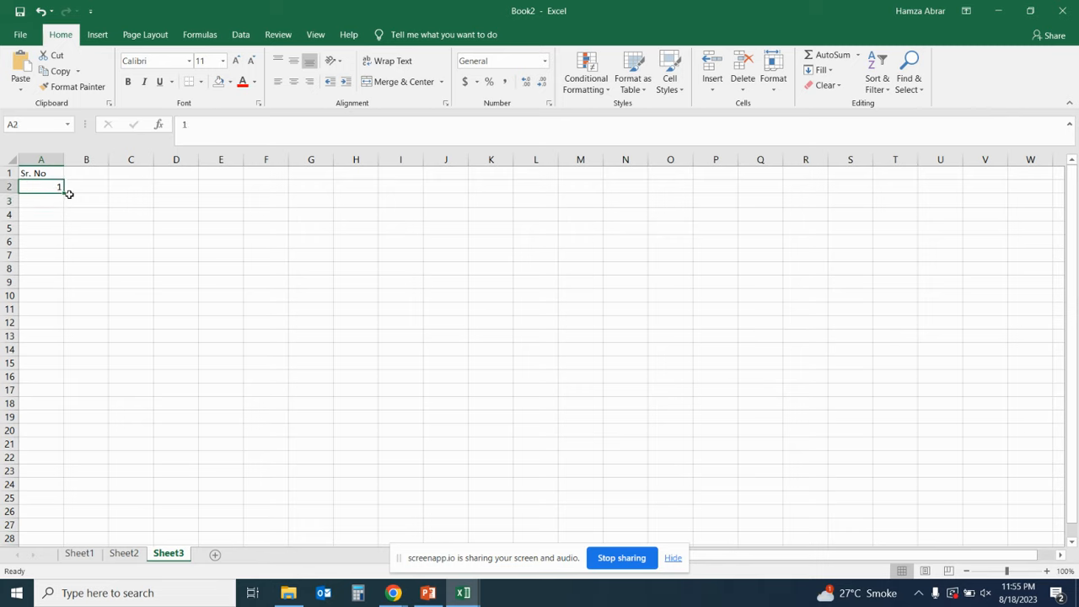
drag(63, 194, 63, 239)
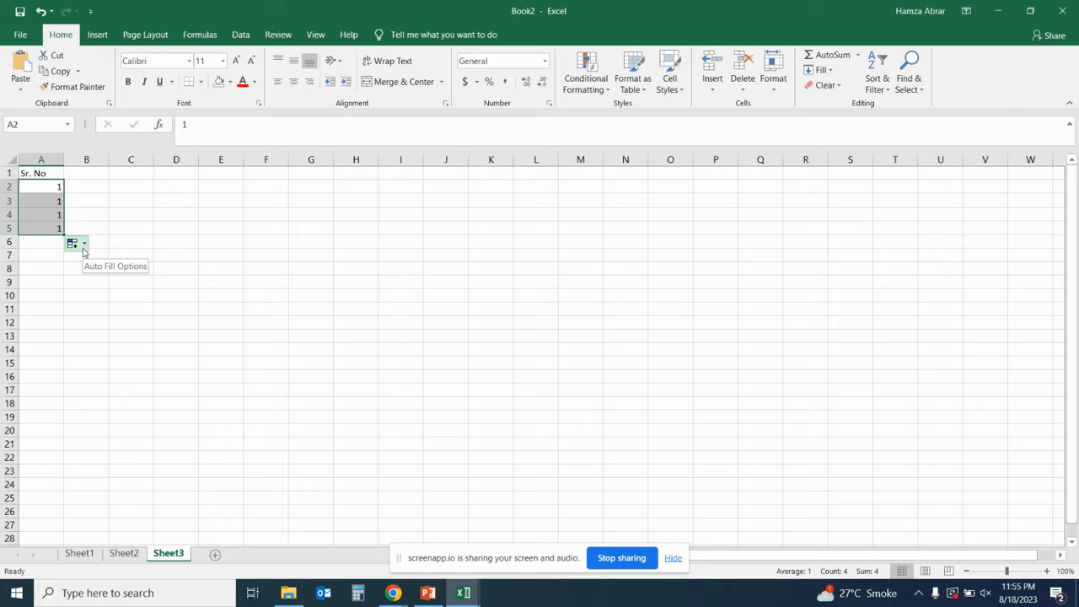
click(81, 247)
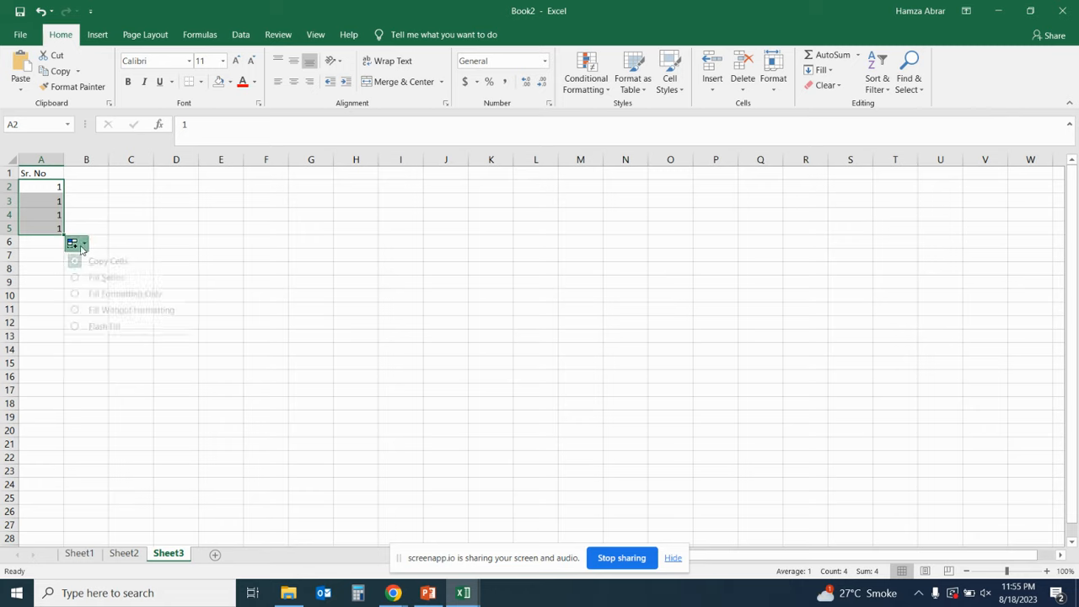
click(94, 279)
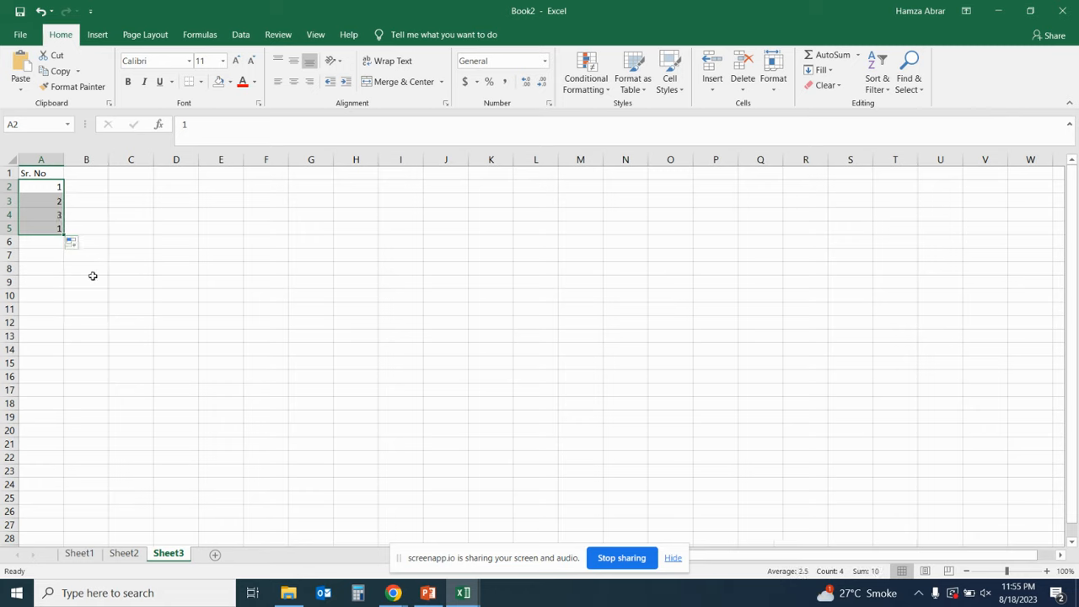
click(293, 81)
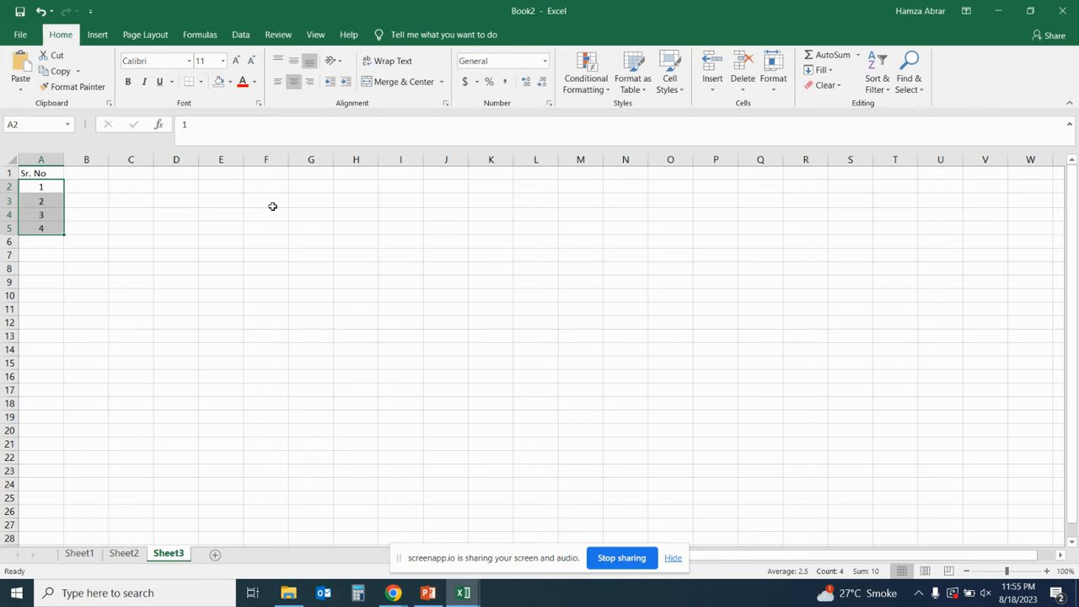
- Check the second column's heading in the Home Tab workbook and enter "Name" in B1 of Book2's Sheet3
key(alt+Tab)
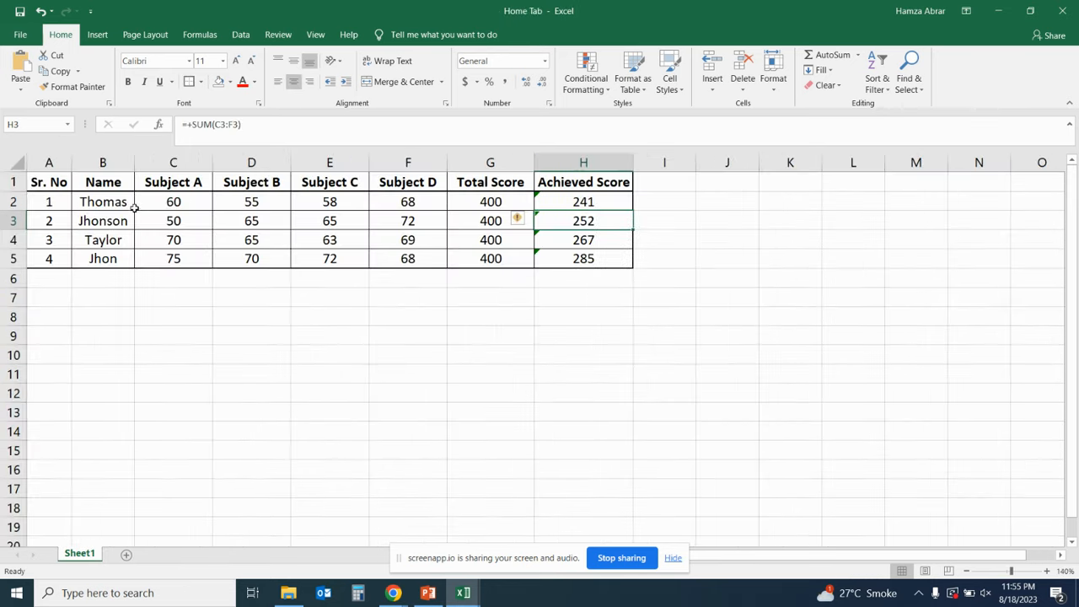
click(120, 183)
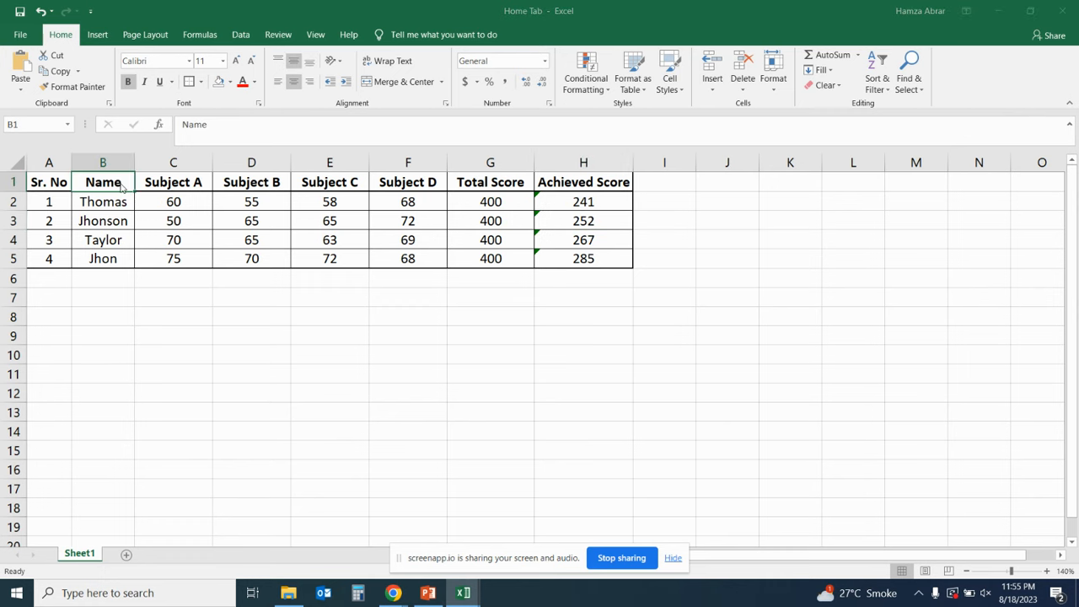
key(alt+Tab)
click(103, 172)
text(Name)
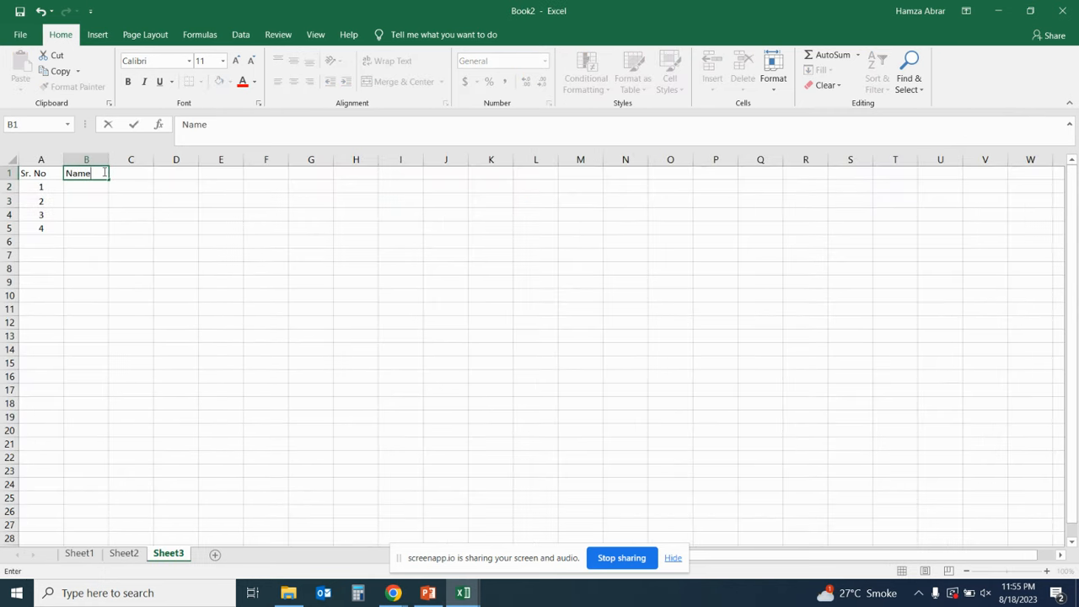
key(Return)
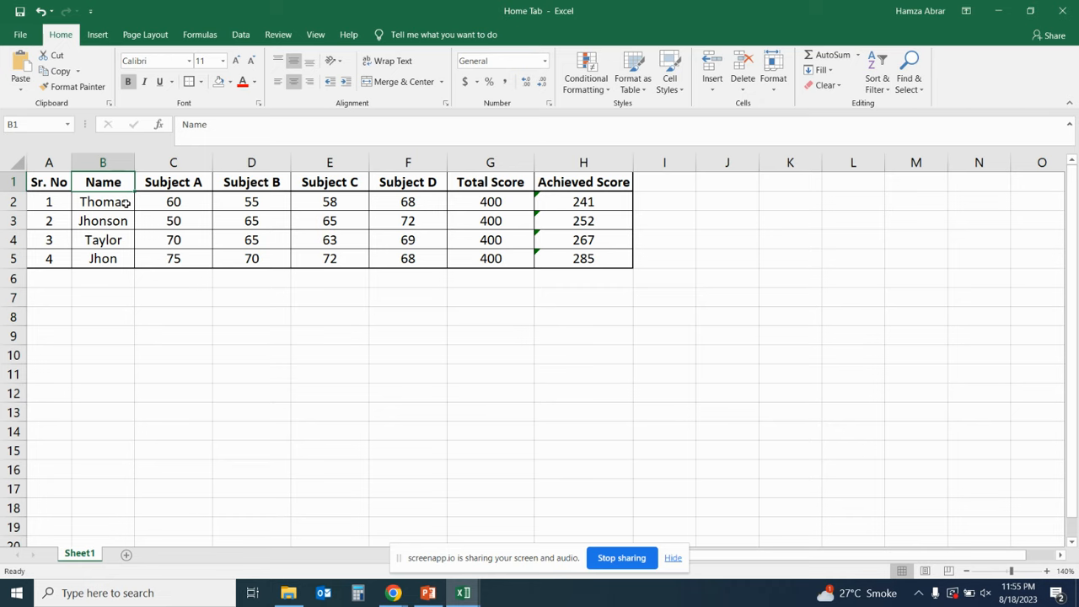
- Copy the four student names in B2:B5 of the Home Tab workbook
drag(132, 202, 120, 259)
key(ctrl+c)
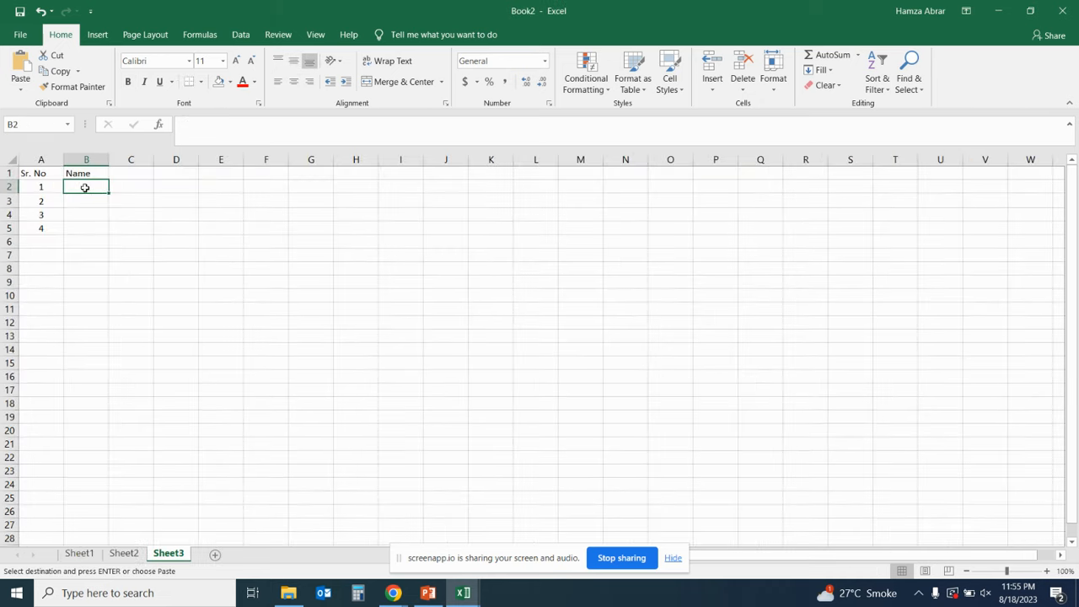
- Try pasting the copied names with their source formatting into Book2 from B2 down, and undo the paste
right_click(88, 192)
click(81, 186)
key(ctrl+v)
click(158, 229)
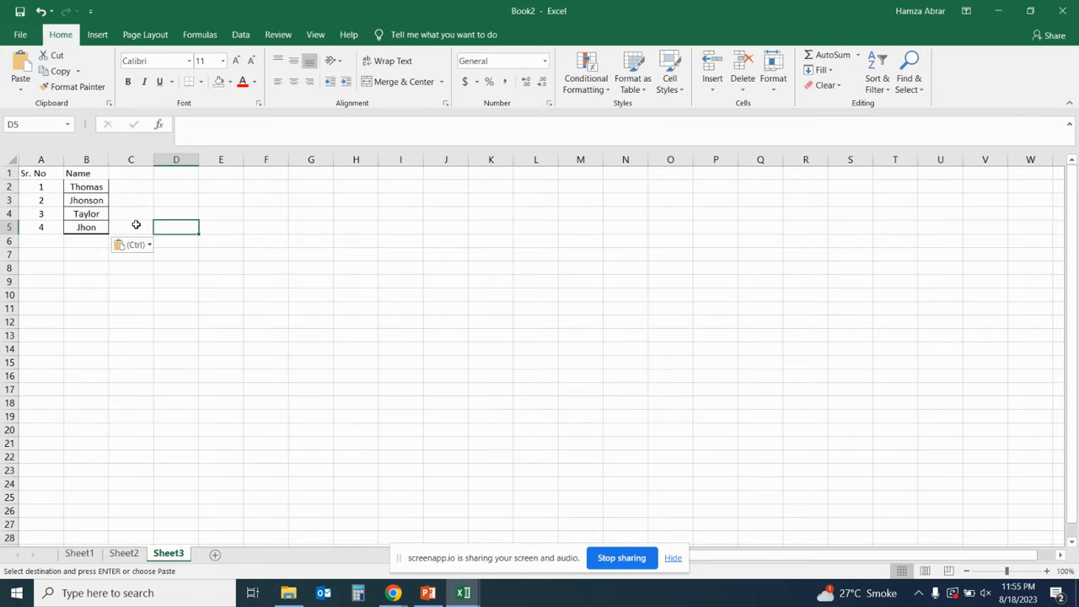
key(ctrl+z)
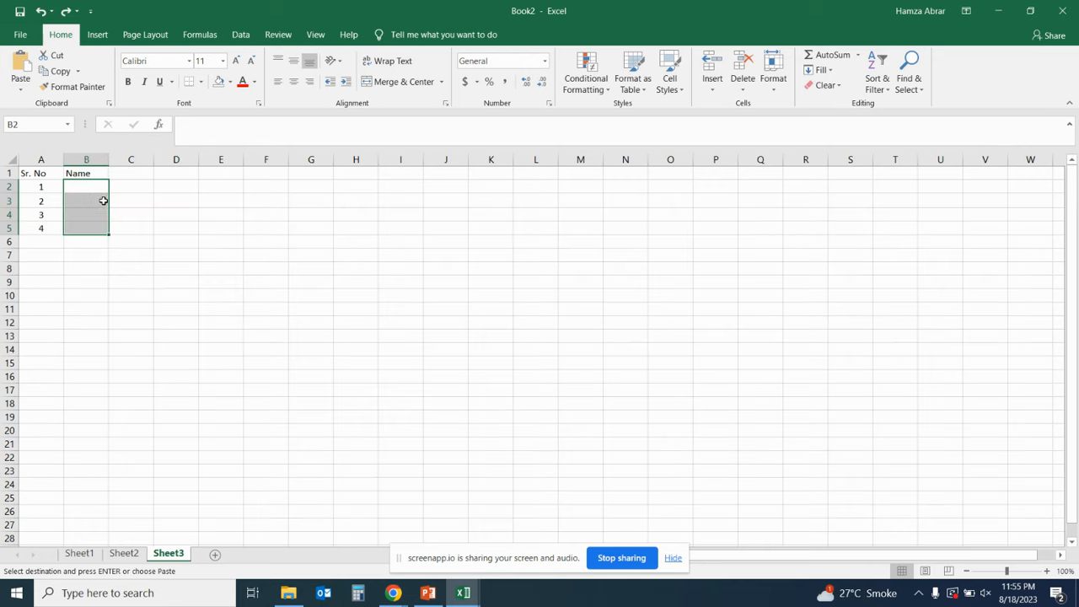
- Paste the copied names into B2:B5 as values only
right_click(92, 190)
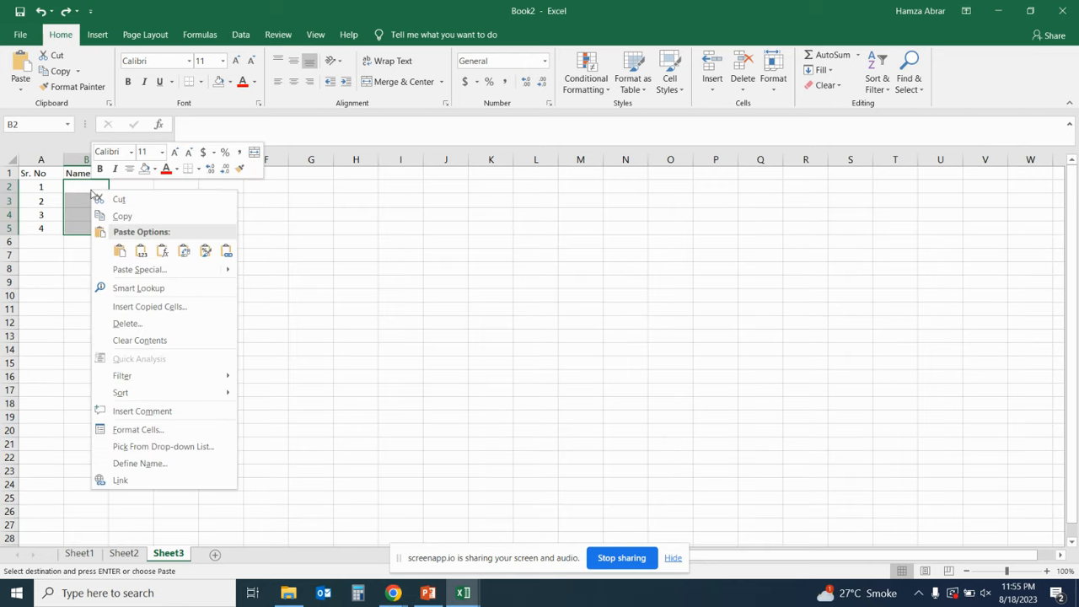
click(141, 250)
click(137, 212)
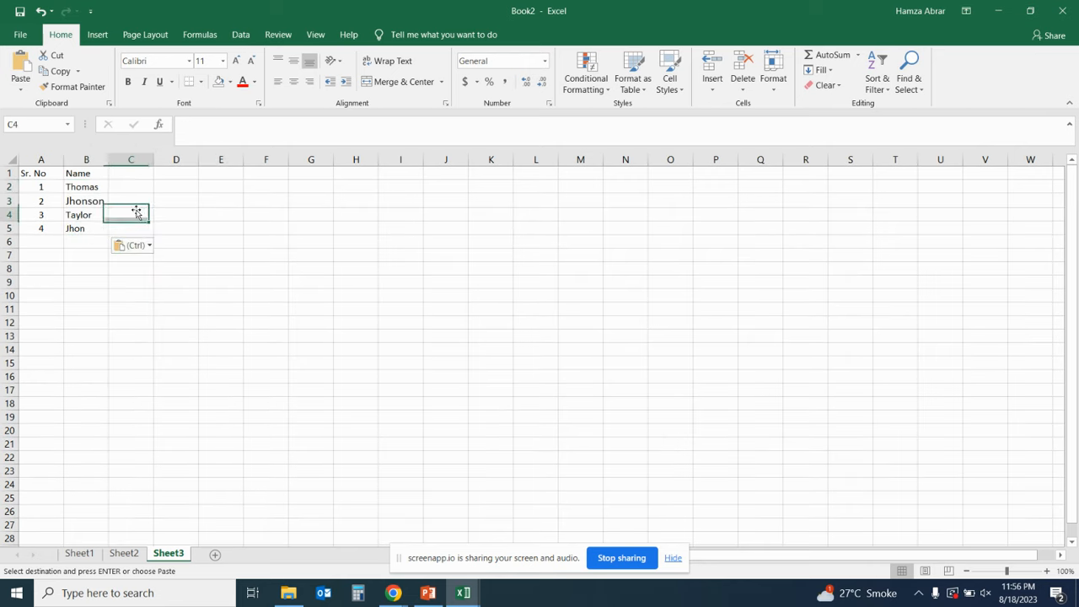
- Check the third column's heading in the Home Tab workbook and enter "Subject A" in C1 of Book2's Sheet3
click(144, 174)
key(alt)
key(alt+Tab)
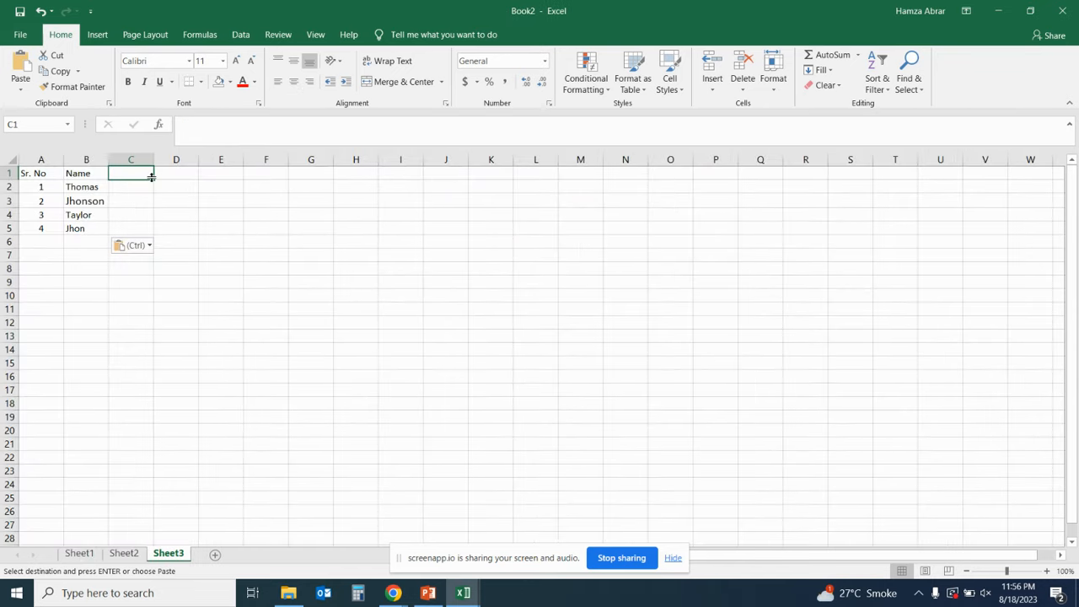
text(Subject A)
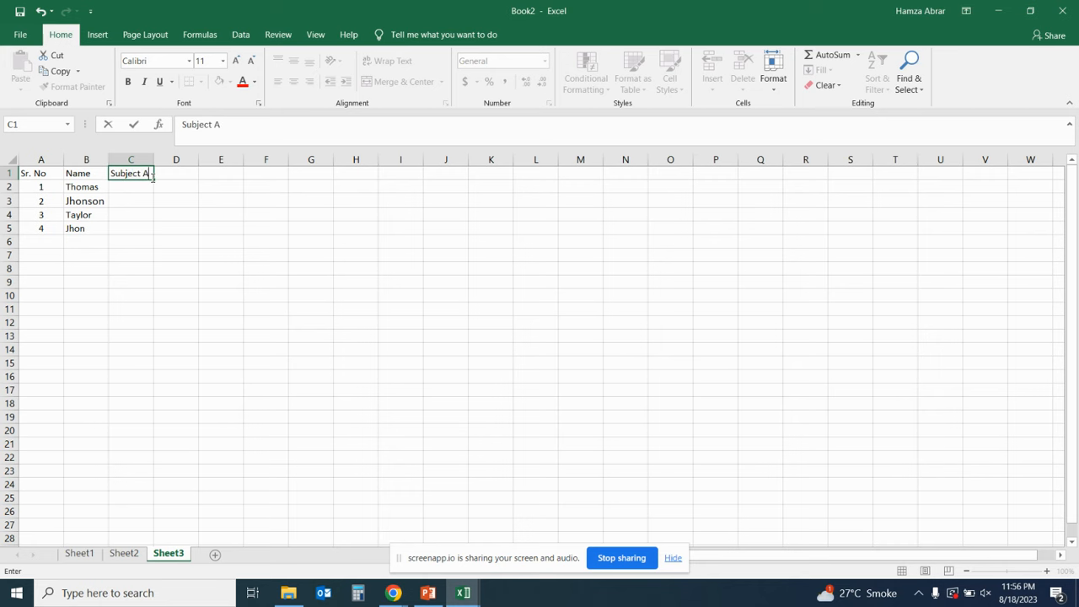
key(Return)
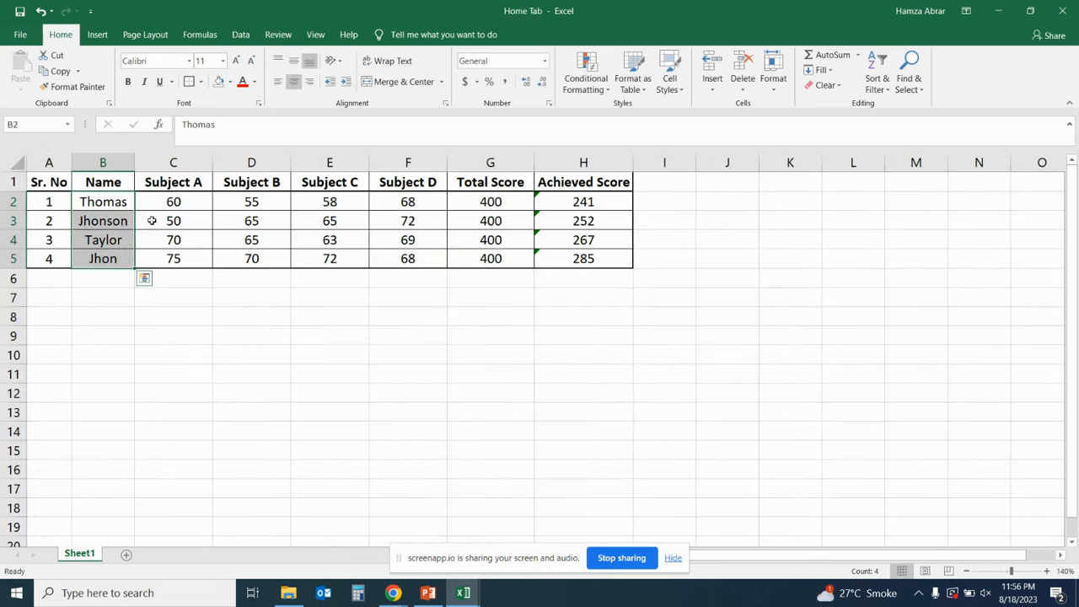
- Copy the Subject A scores in C2:C5 of the Home Tab workbook and paste them as values into Book2's Sheet3 from C2
drag(169, 203, 171, 261)
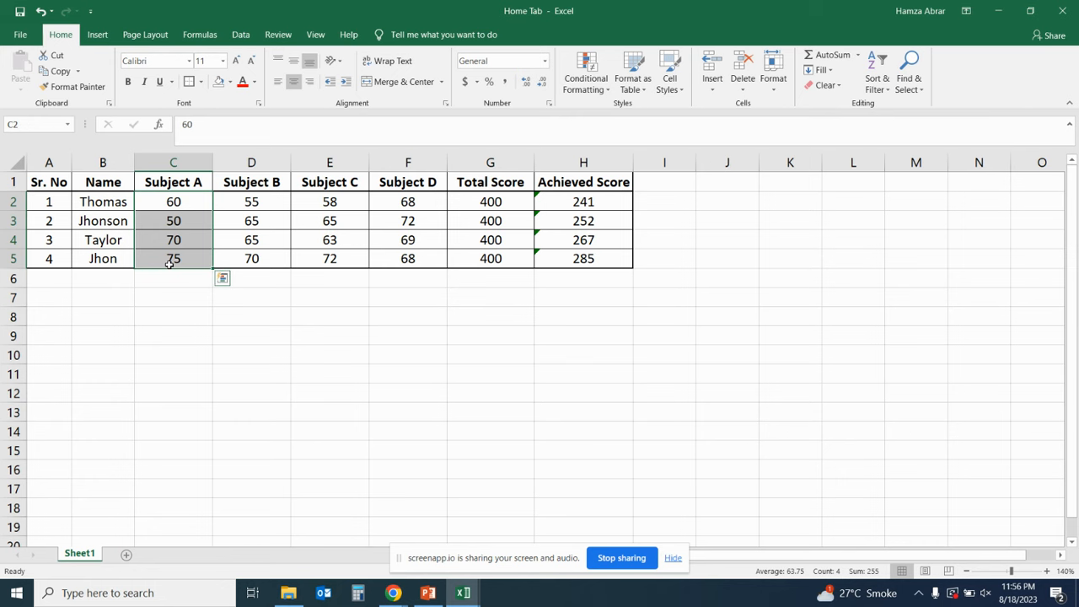
key(ctrl+c)
key(alt+Tab)
click(145, 191)
right_click(135, 189)
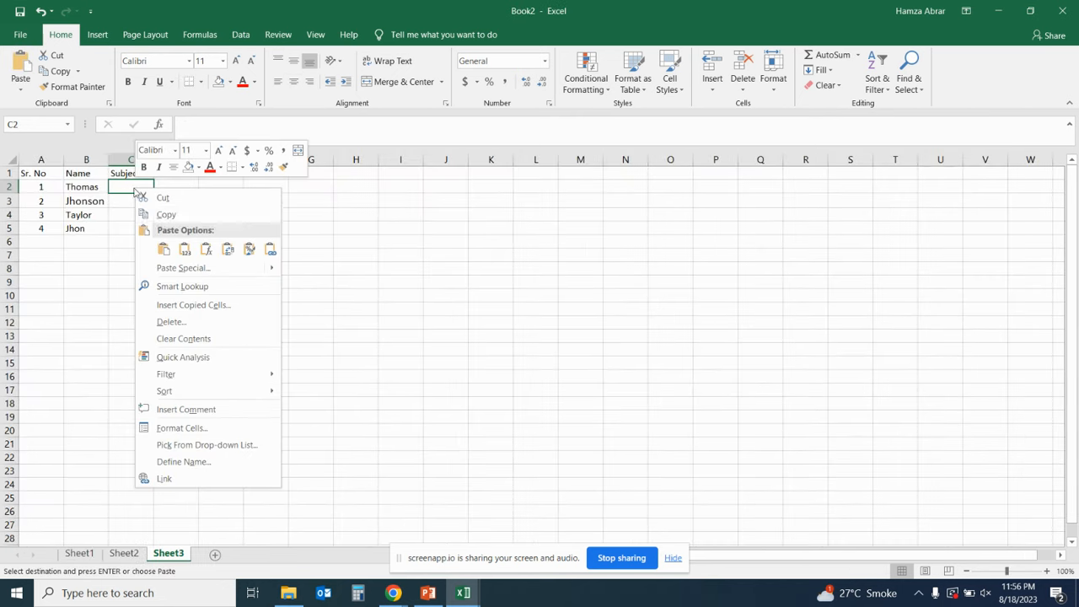
click(185, 248)
- Copy the Subject B to Subject D columns, D1:F5, from the Home Tab workbook and paste them as values into Book2's Sheet3 from D1
key(alt+Tab)
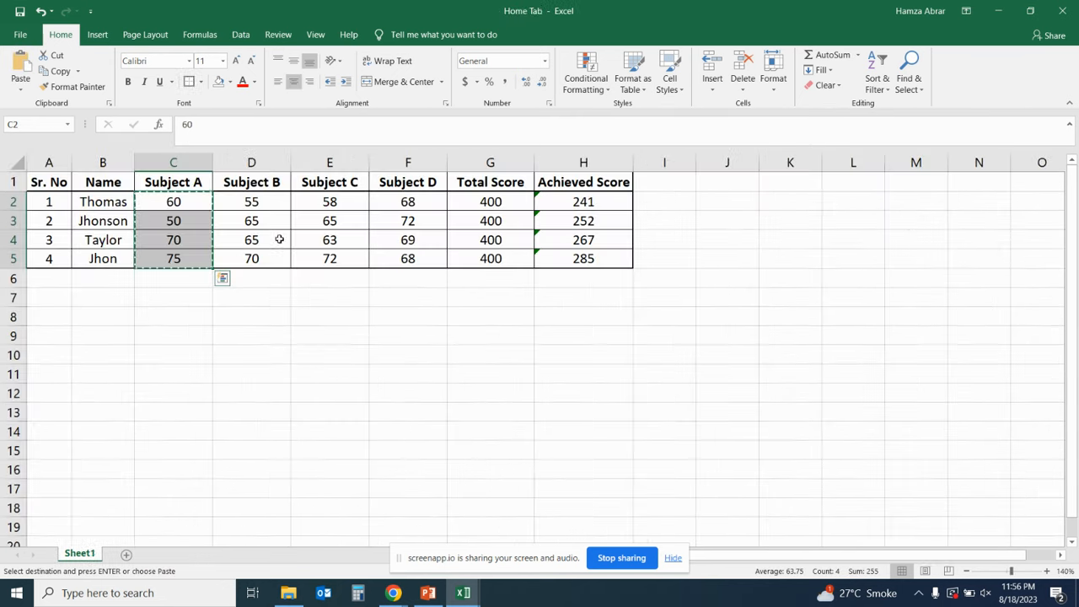
drag(252, 182, 406, 258)
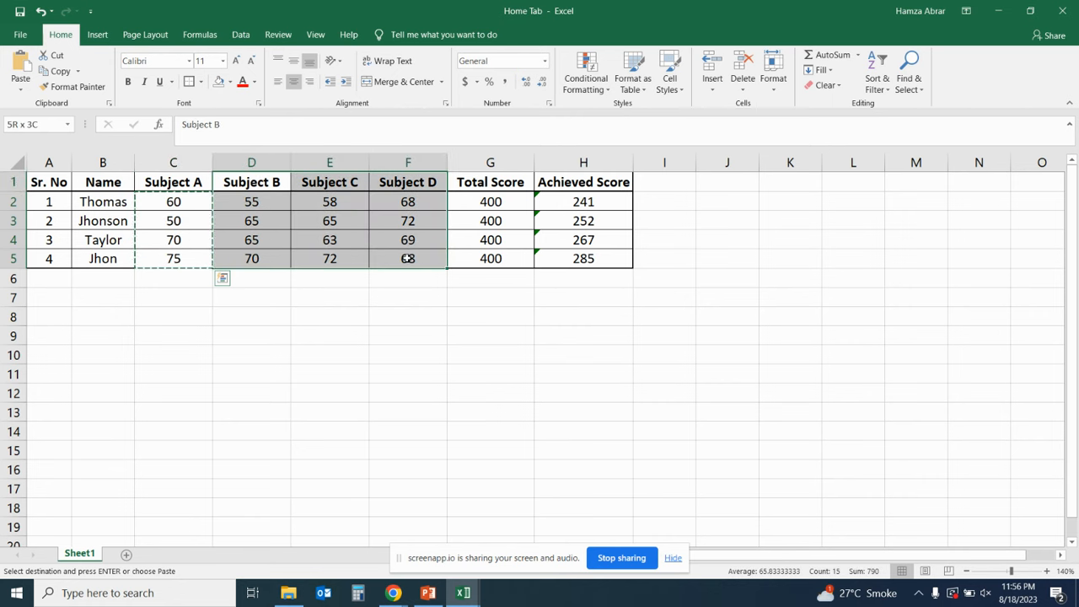
key(ctrl+c)
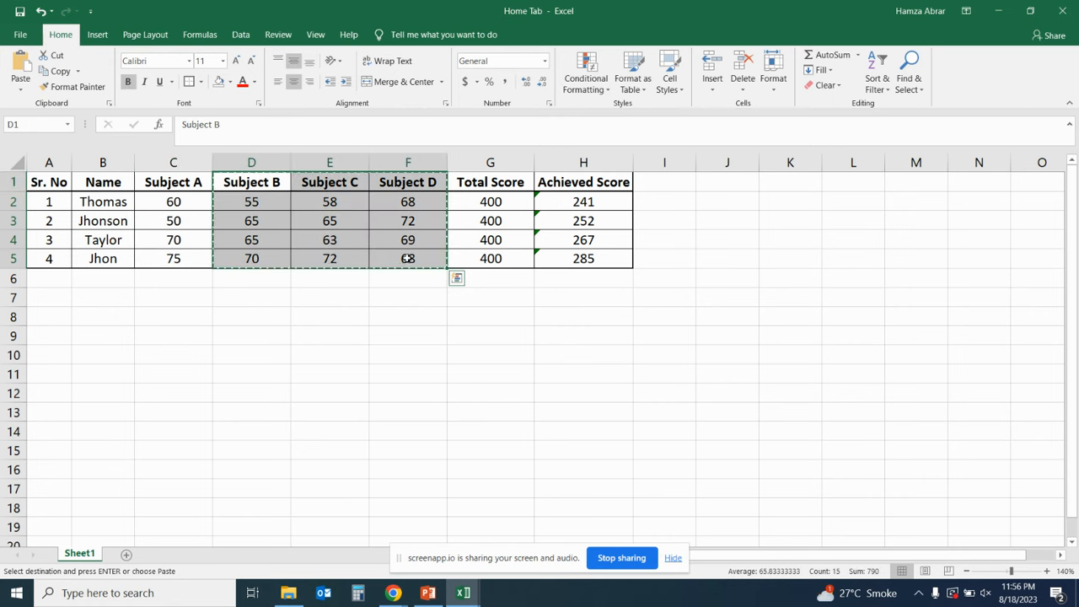
key(alt+Tab)
right_click(182, 178)
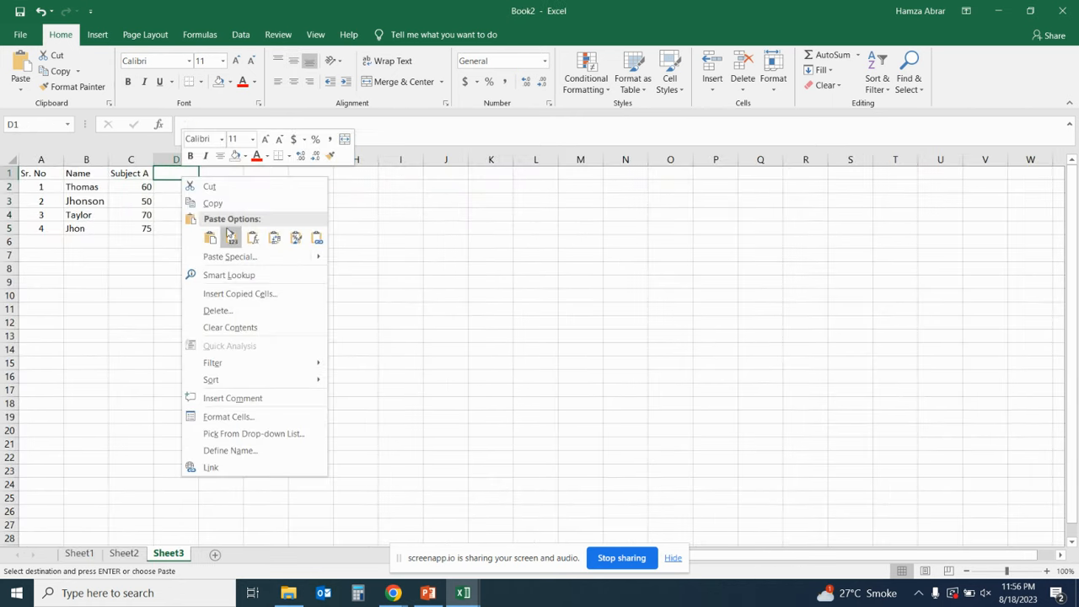
click(230, 237)
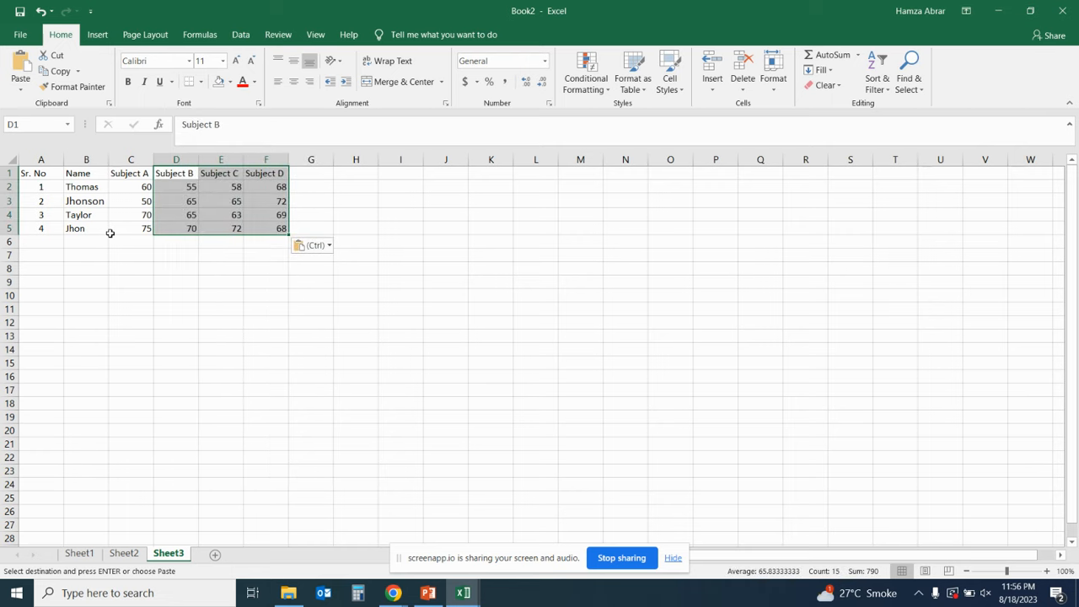
click(202, 327)
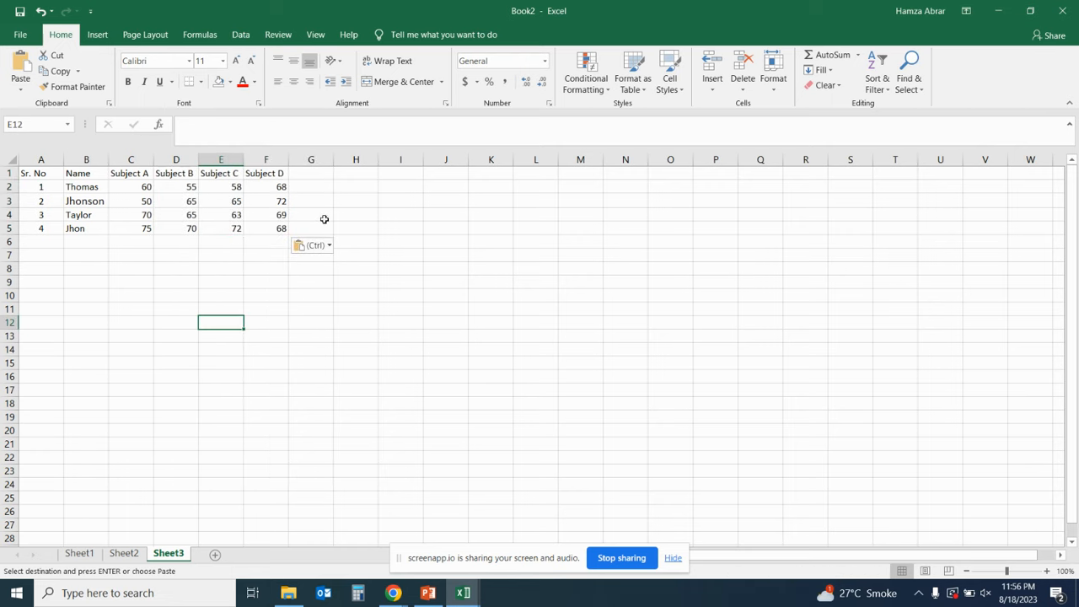
- Check the next heading in the Home Tab workbook and enter "Total Score" in G1 of Book2's Sheet3
key(alt+Tab)
key(alt+Tab)
click(331, 176)
text(T)
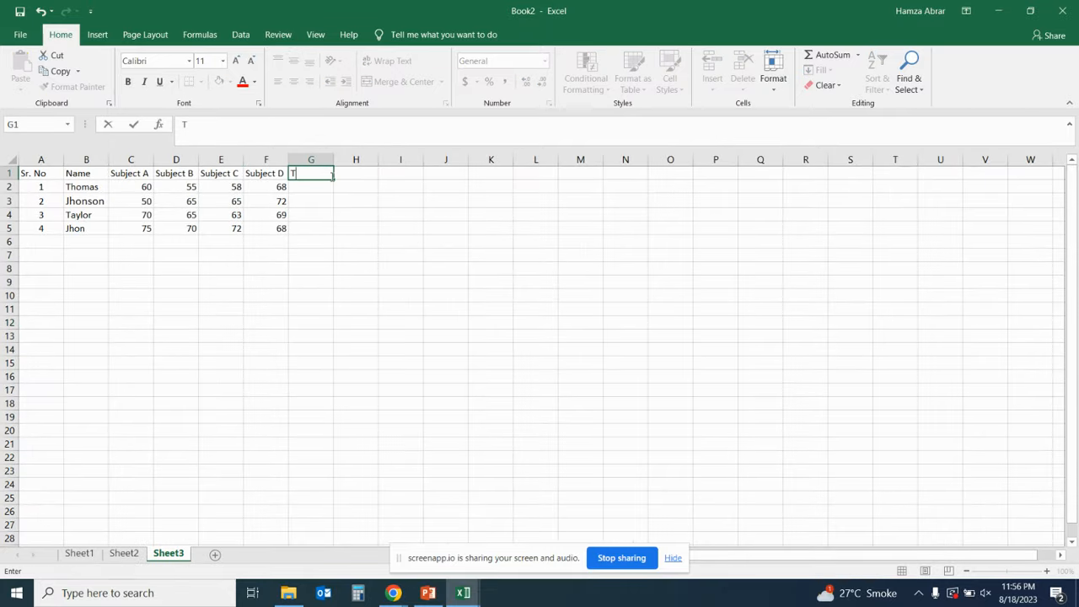
text(otal Score)
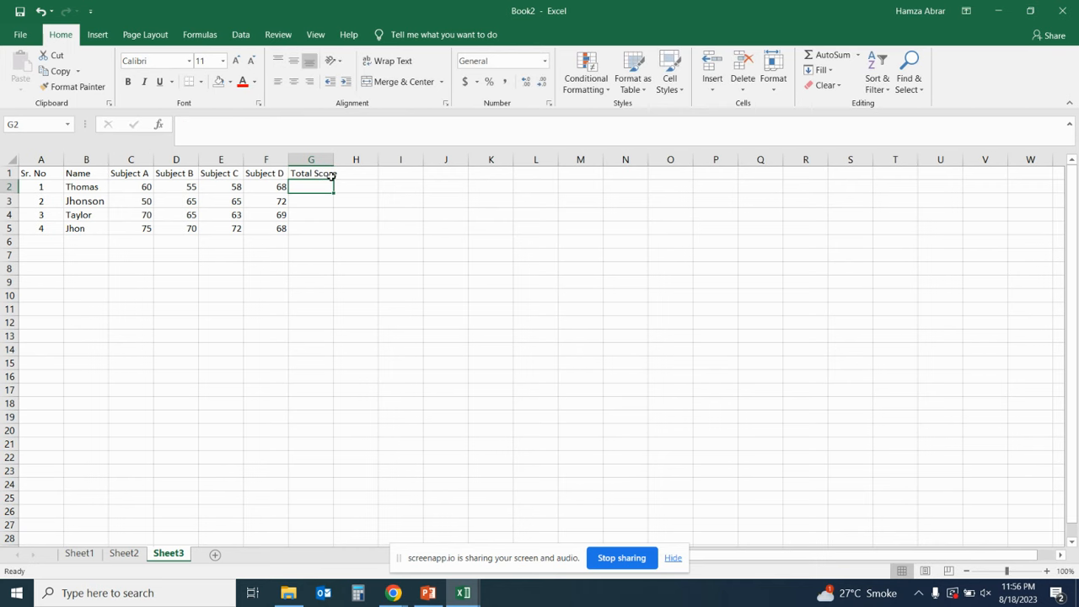
key(Return)
- Check the last column's heading in the Home Tab workbook and enter "Achieved Score" in H1 of Book2's Sheet3
key(alt+Tab)
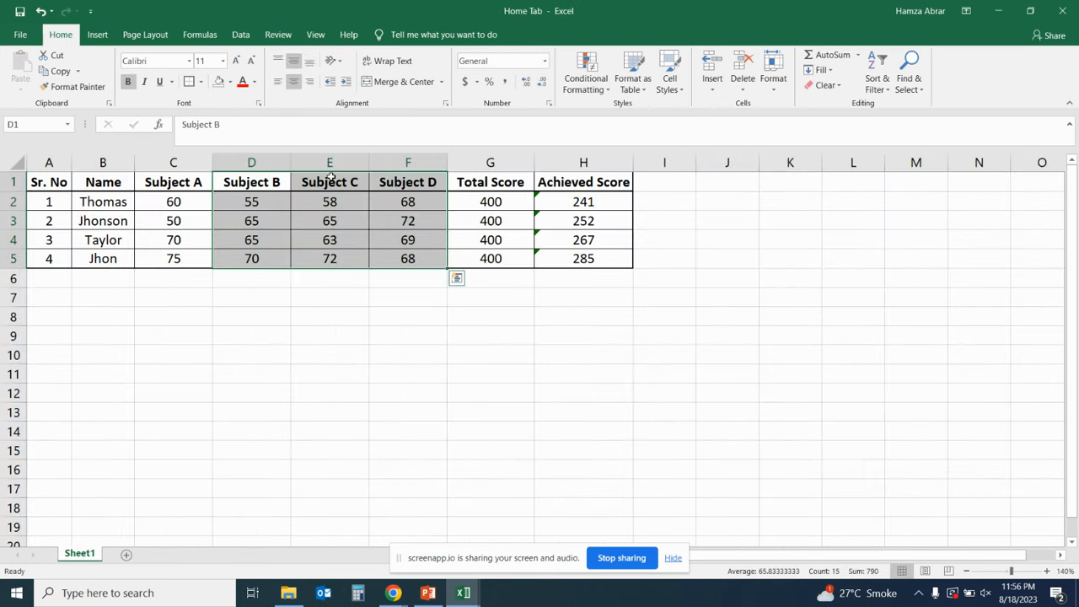
key(alt+Tab)
text(A)
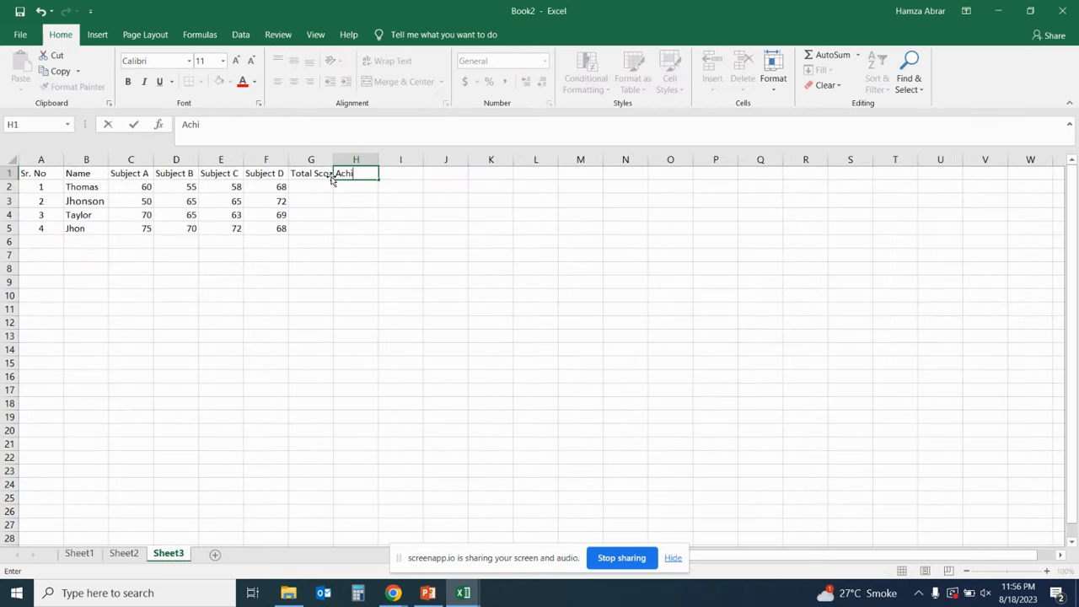
text(chieved Score)
key(Return)
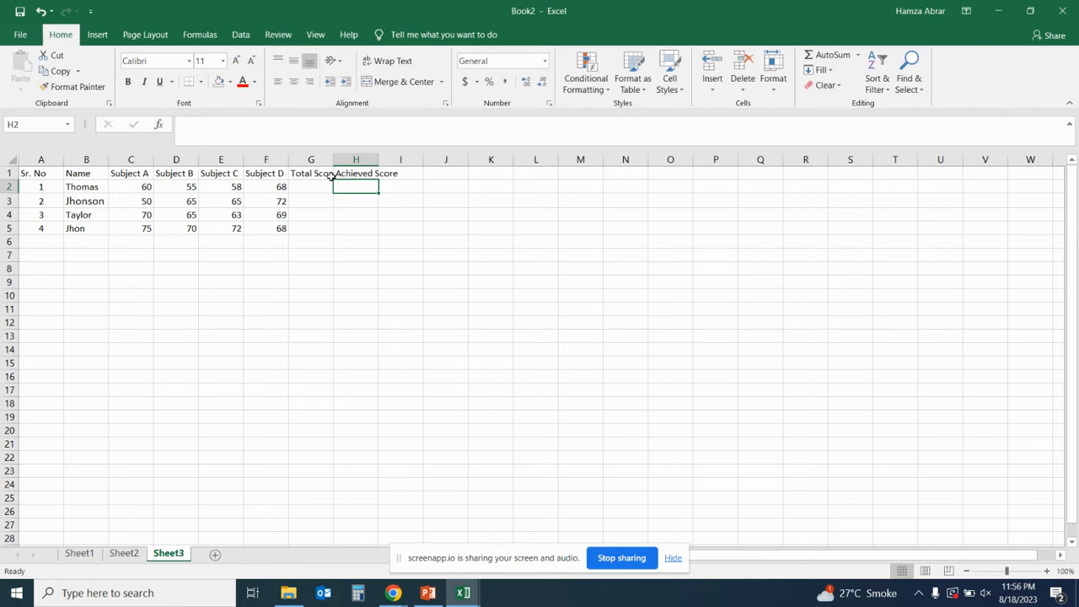
key(Left)
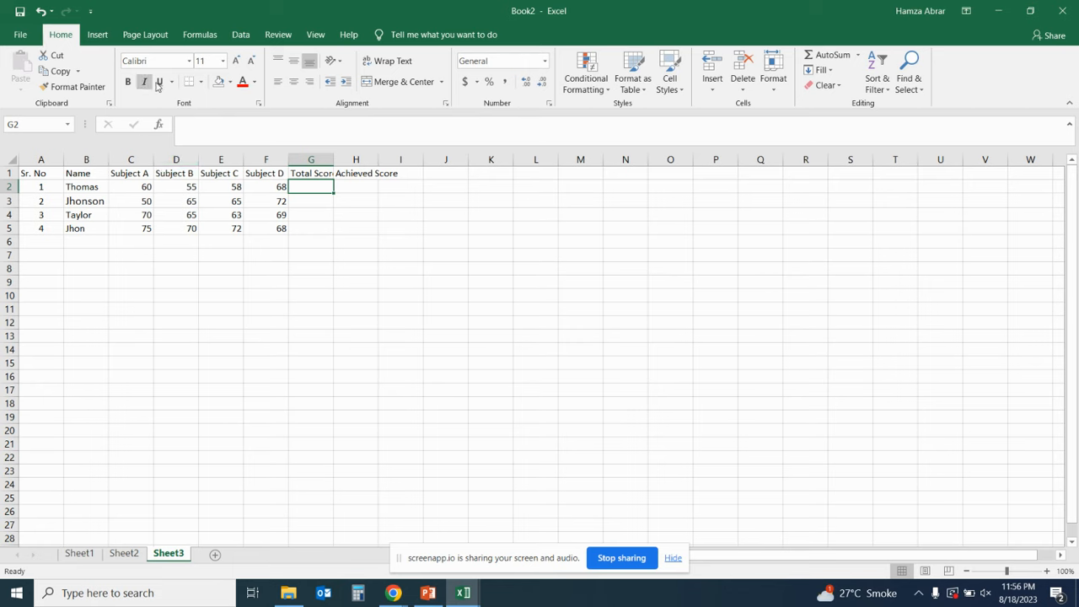
click(189, 62)
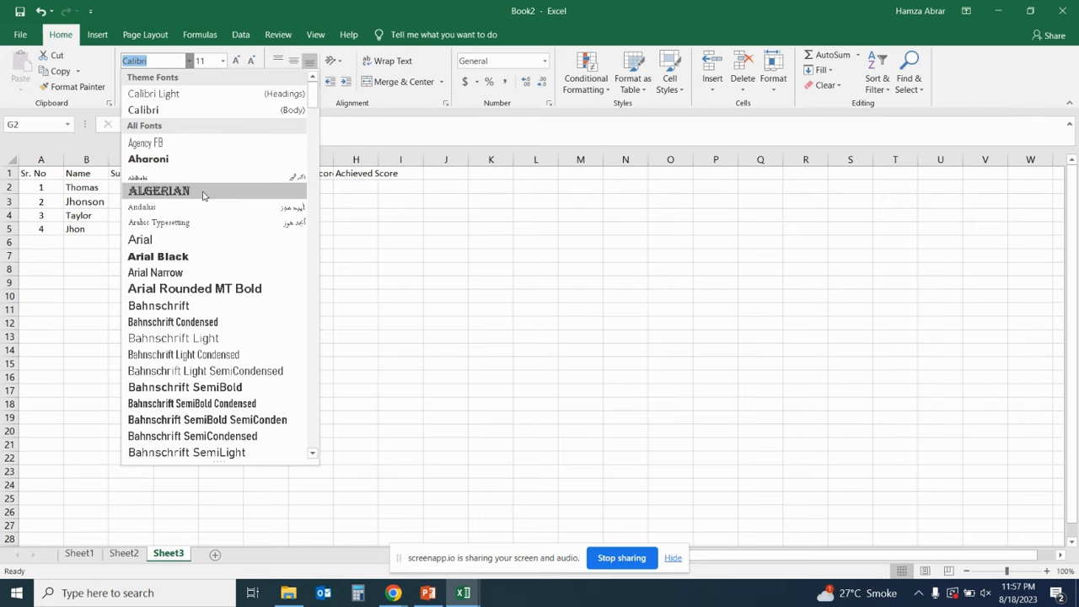
click(364, 247)
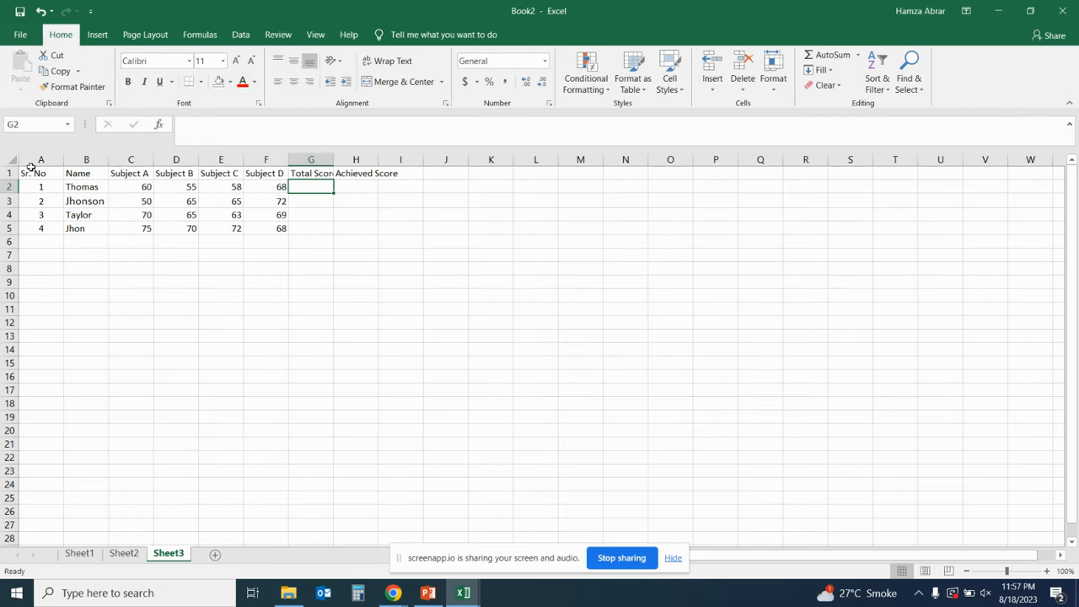
- Change the font of the range A1:I5 to Calibri Light
drag(28, 173, 387, 230)
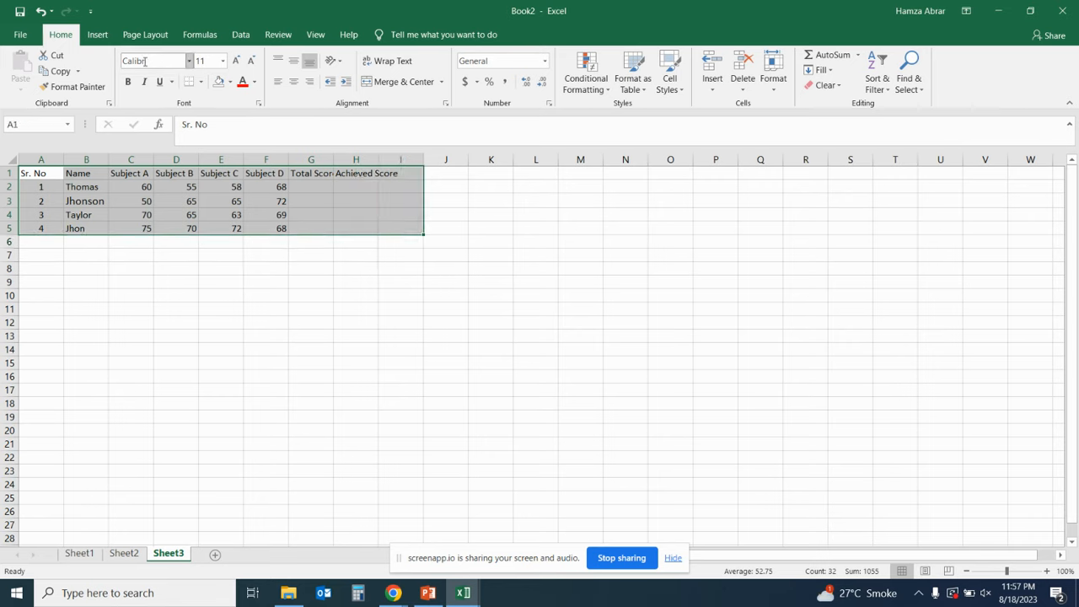
click(188, 60)
click(178, 95)
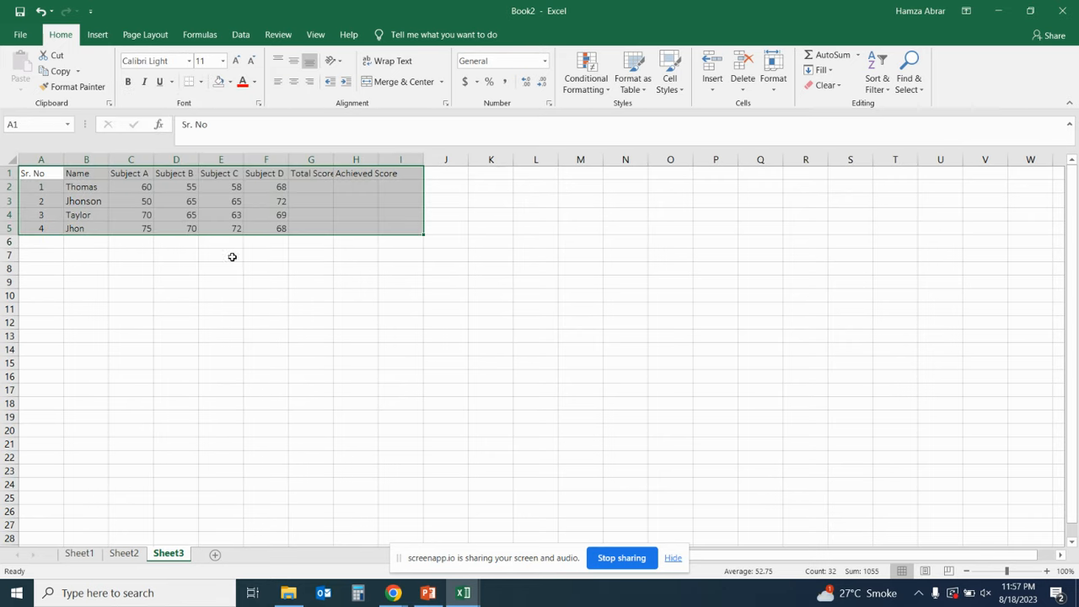
click(97, 195)
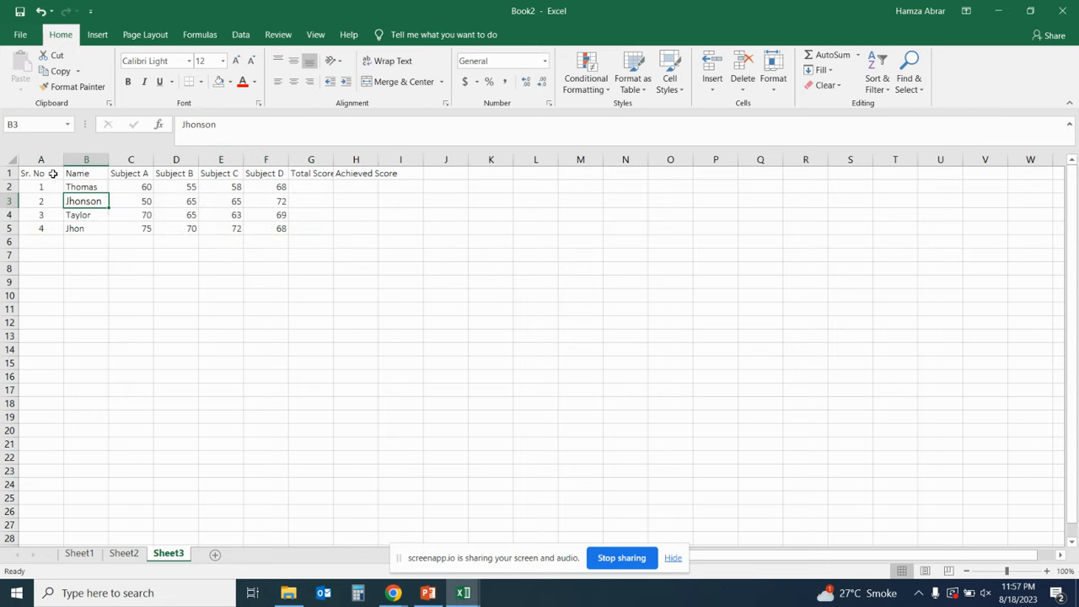
- Set the font size of the header row A1:H1 to 14
drag(52, 172, 363, 173)
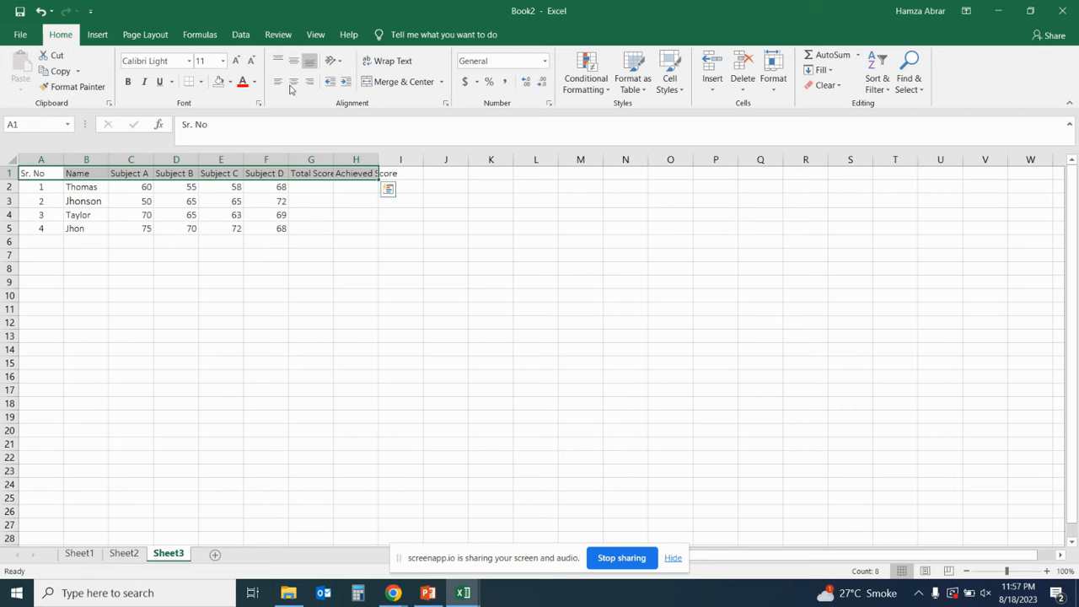
click(223, 62)
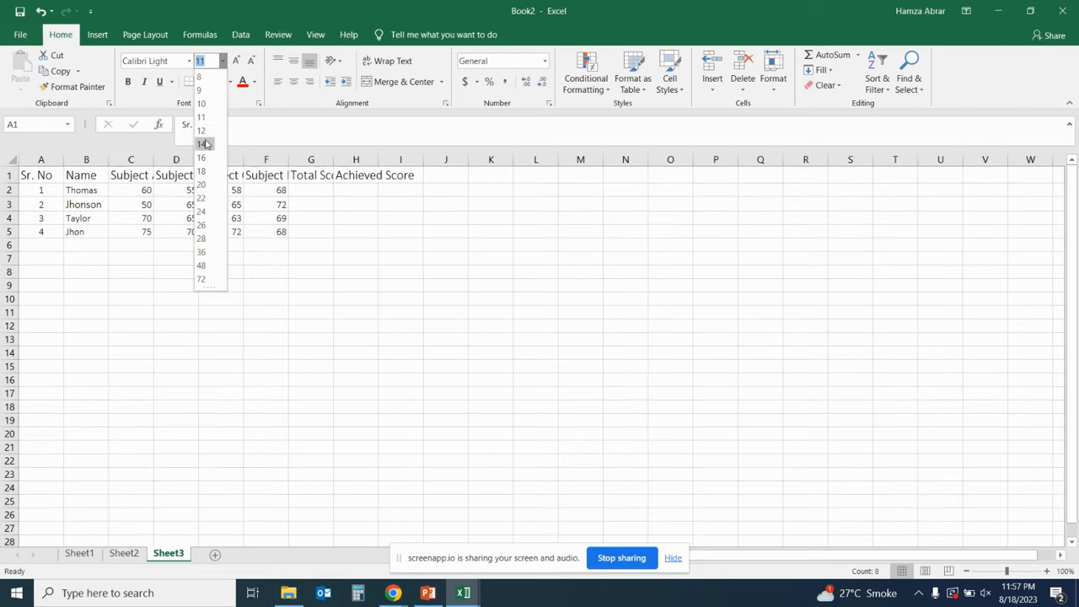
click(203, 144)
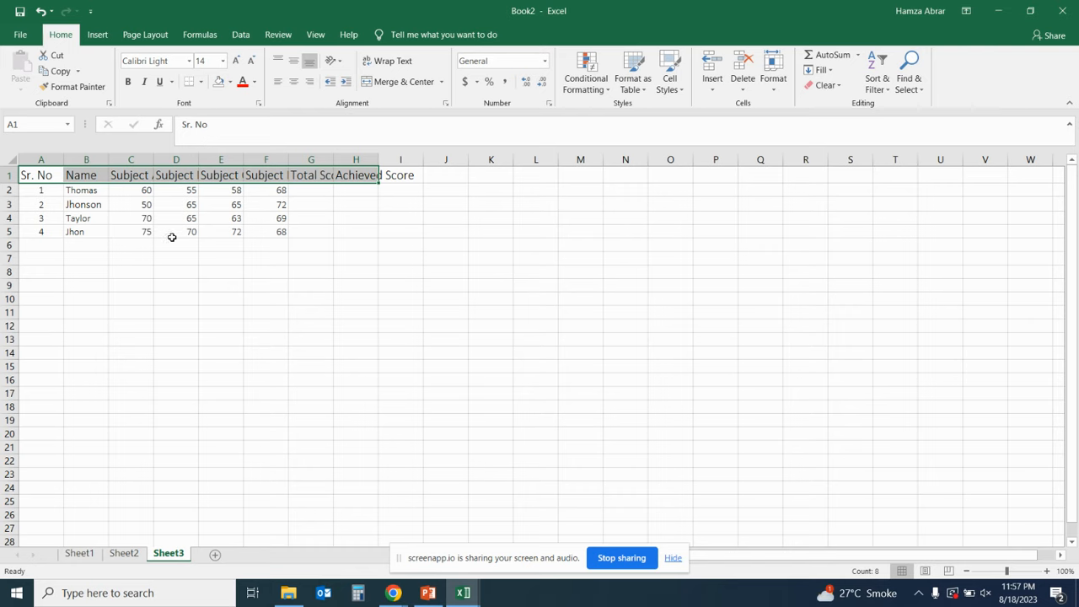
click(238, 247)
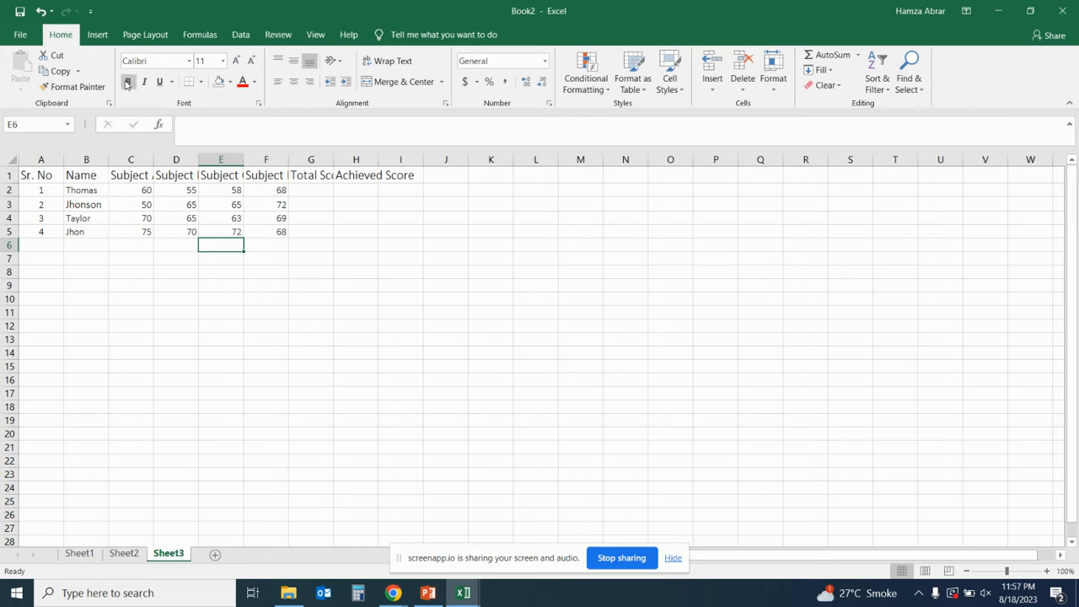
- Make the table headings in A1:H1 bold
drag(41, 174, 375, 179)
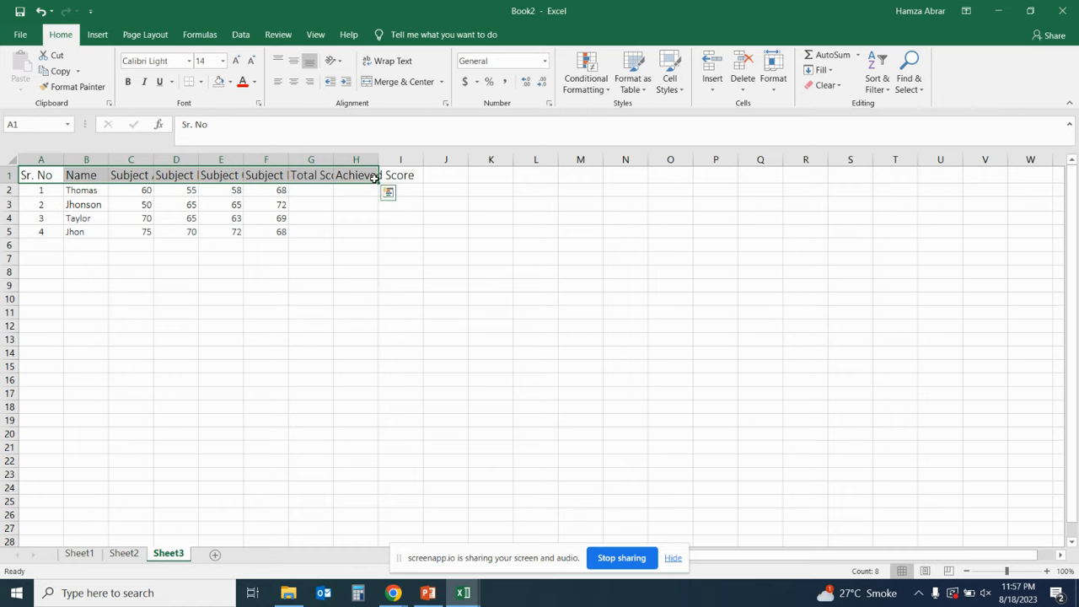
click(387, 191)
click(128, 85)
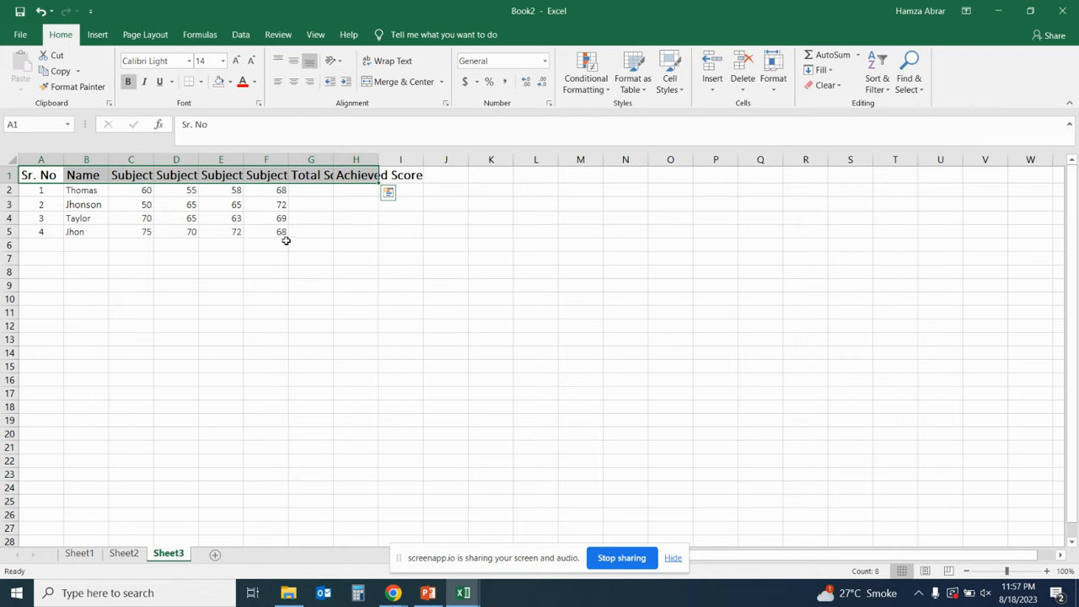
- Try italic and underline on the headings in A1:H1, and remove both formats again
click(143, 82)
click(159, 88)
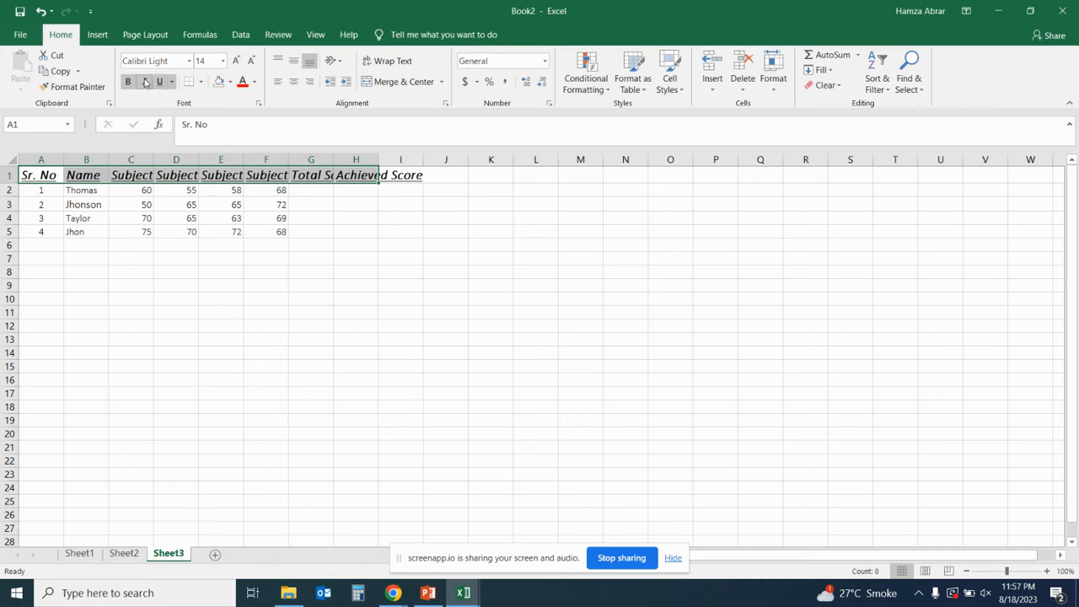
click(144, 82)
click(159, 82)
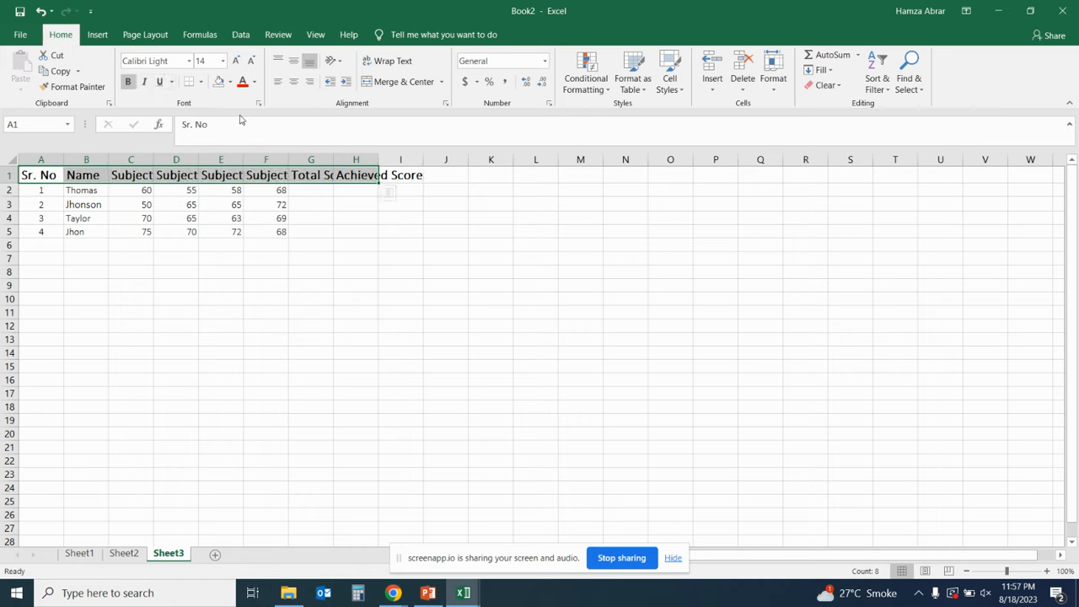
- Review the available border options and examine the borders of the sample score table in the Home Tab workbook
click(201, 81)
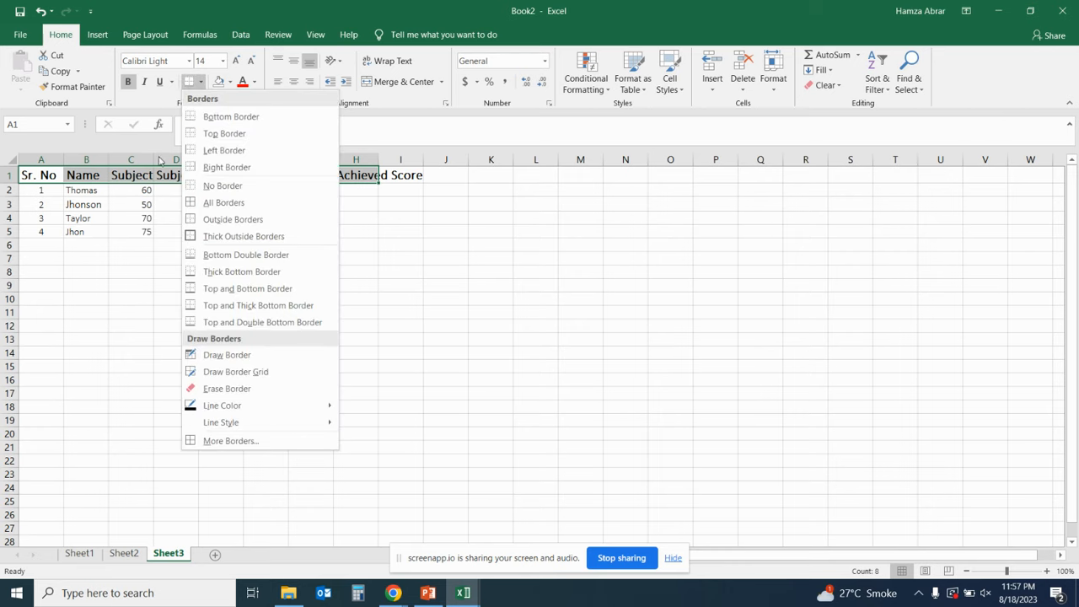
click(118, 224)
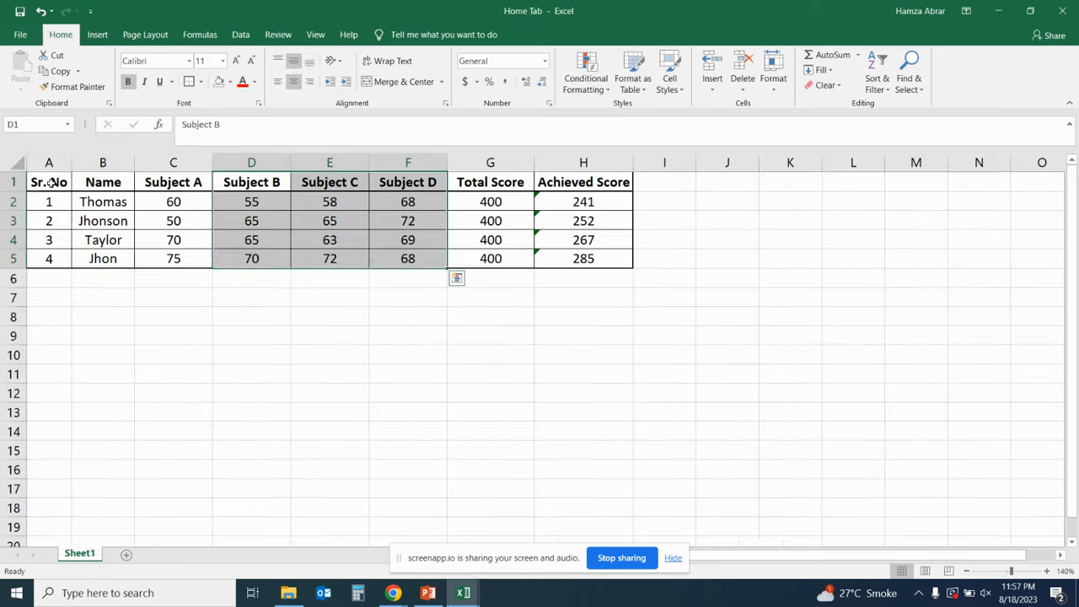
click(542, 228)
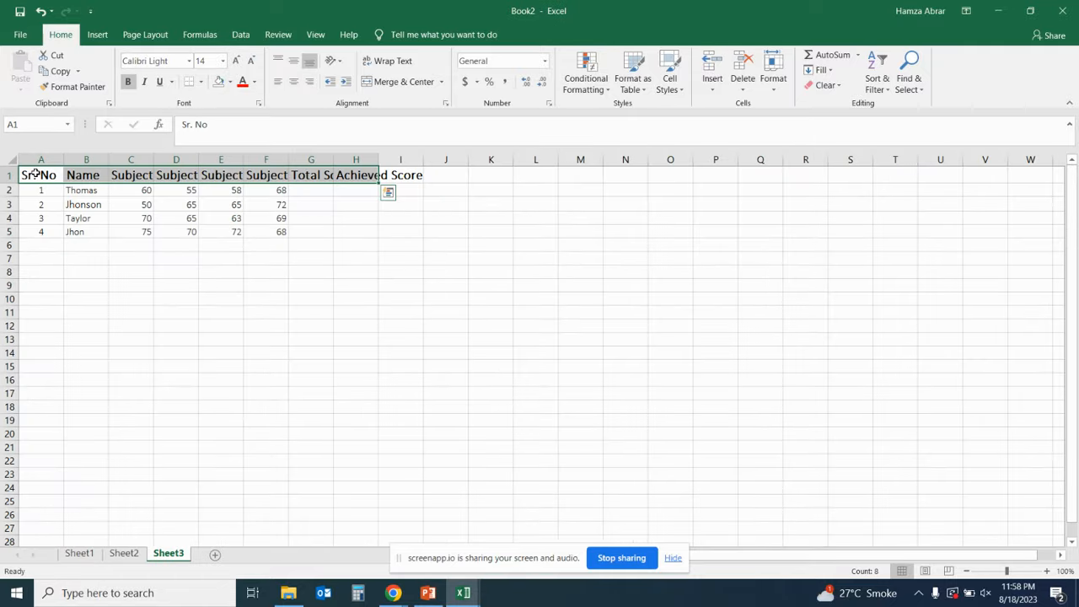
- Apply all borders and a thick outside border to the score table A1:H5
drag(35, 172, 371, 237)
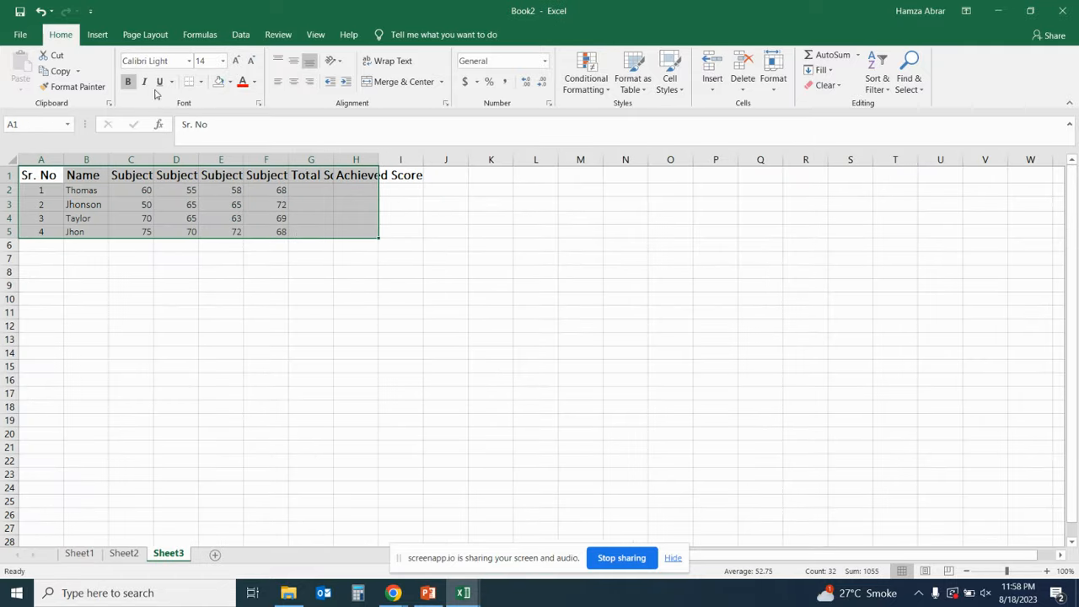
click(201, 82)
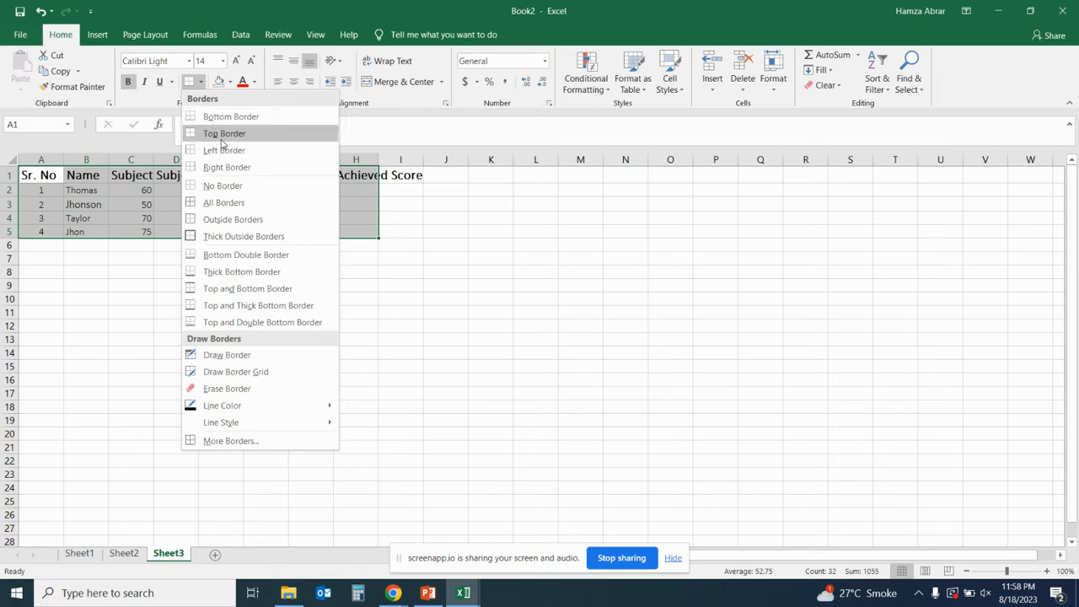
click(259, 203)
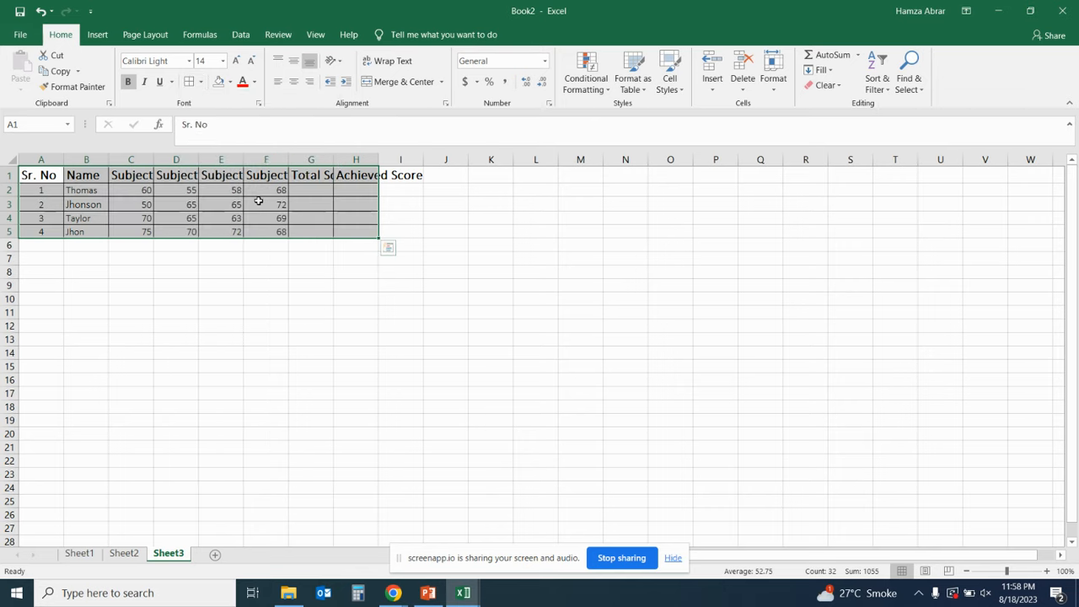
click(201, 87)
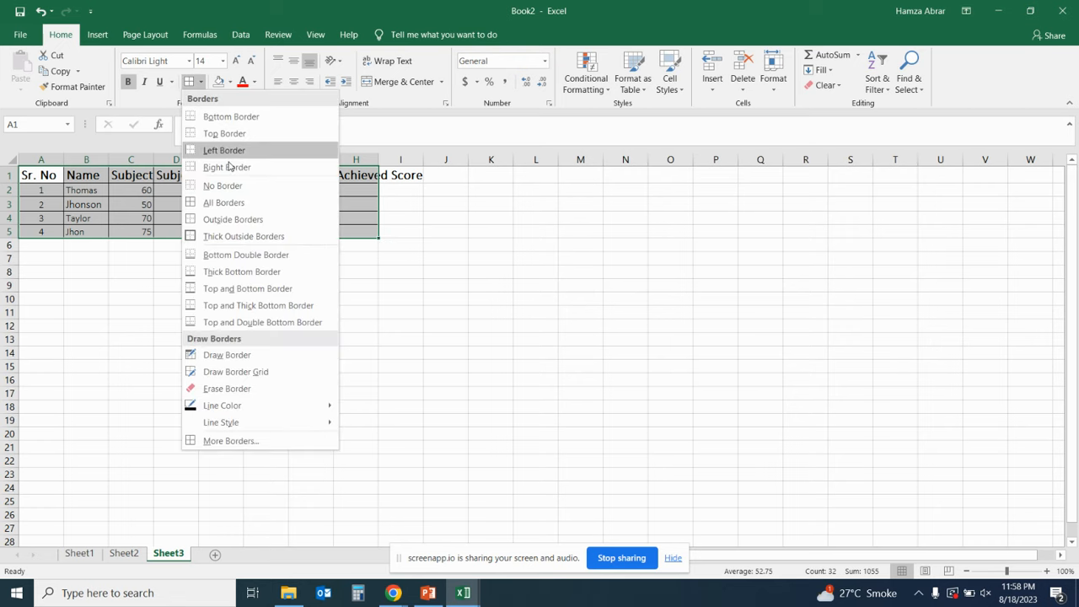
click(249, 239)
click(272, 271)
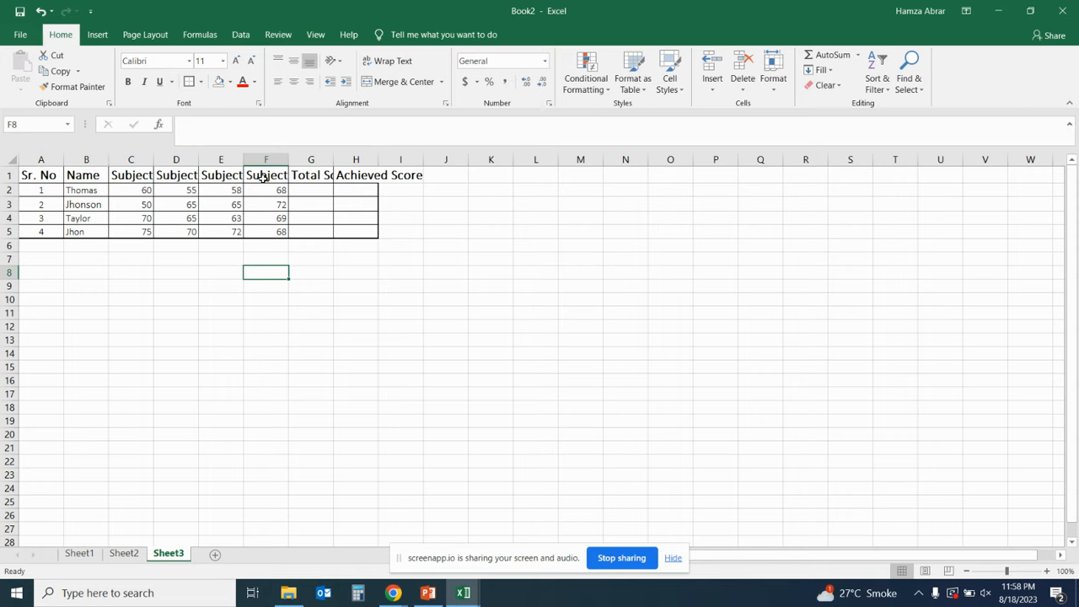
- AutoFit columns A to H to their contents and compare the table with the sample in the Home Tab workbook
click(312, 176)
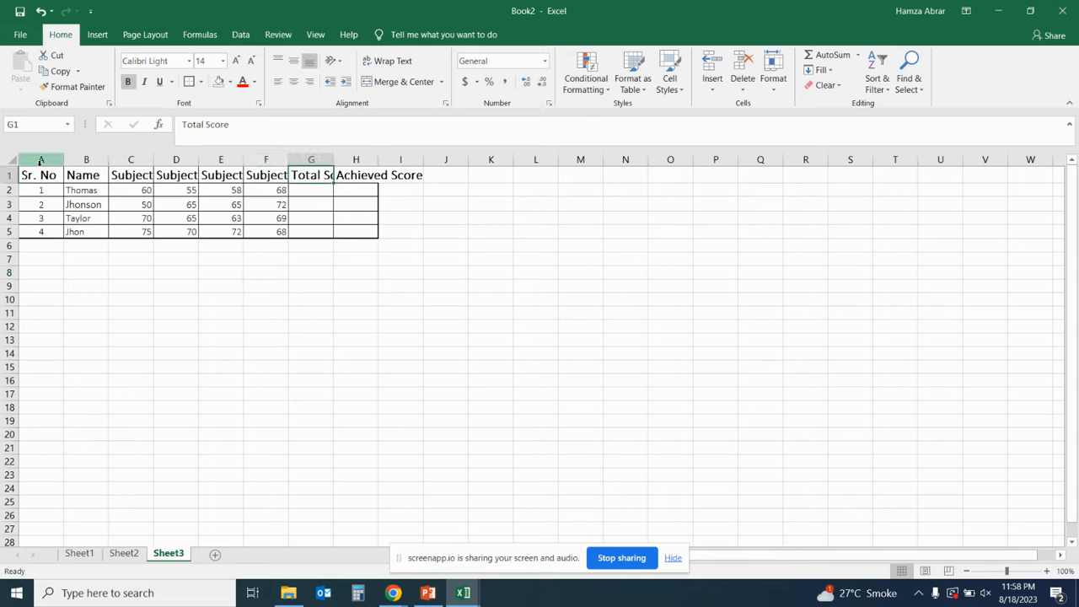
drag(41, 160, 365, 154)
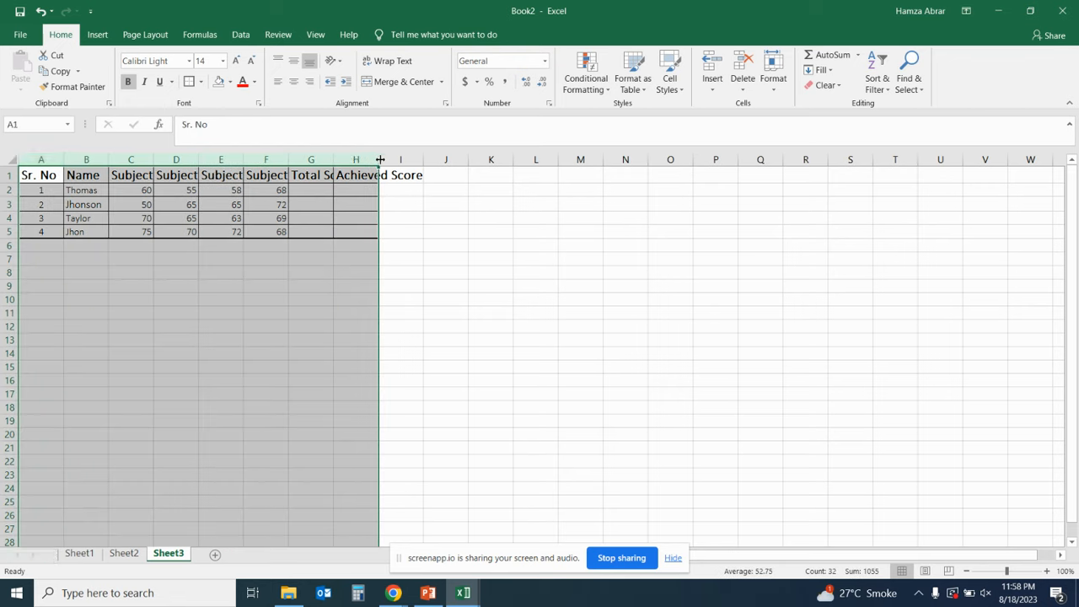
double_click(380, 159)
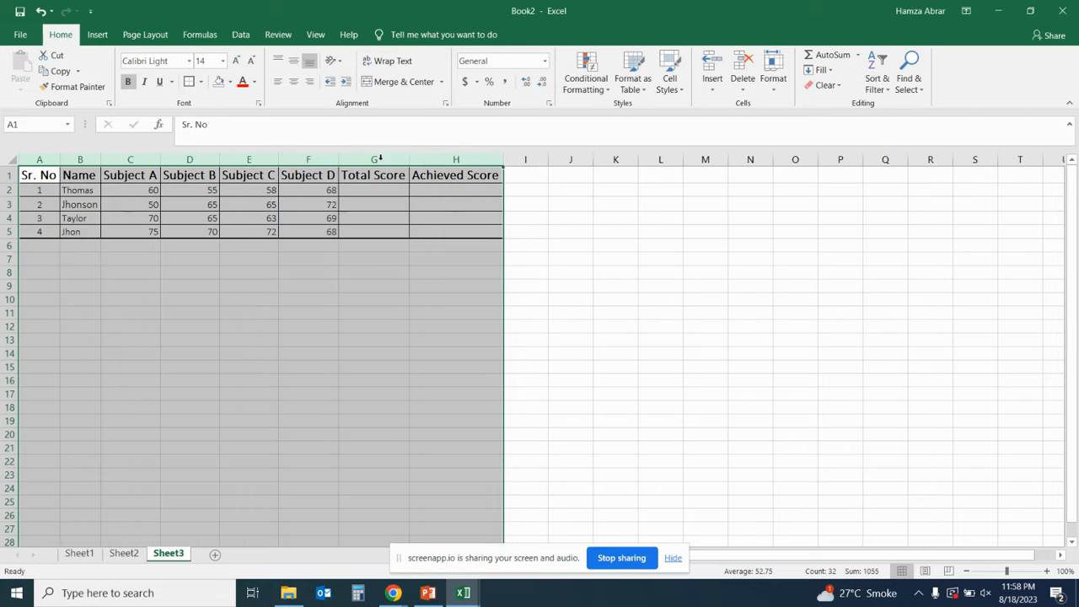
click(437, 288)
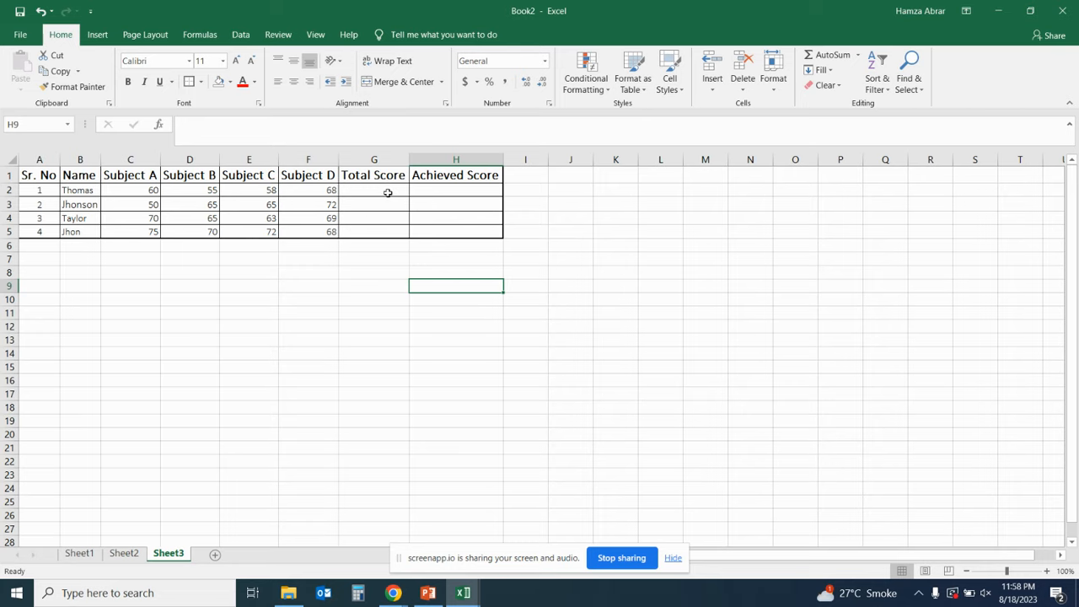
key(alt+Tab)
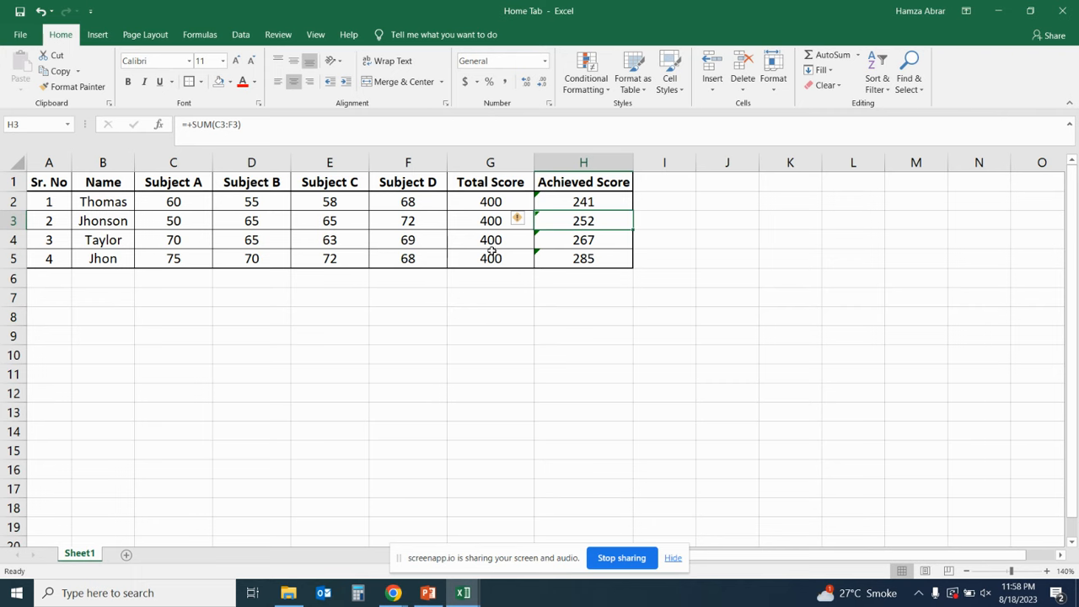
key(alt+Tab)
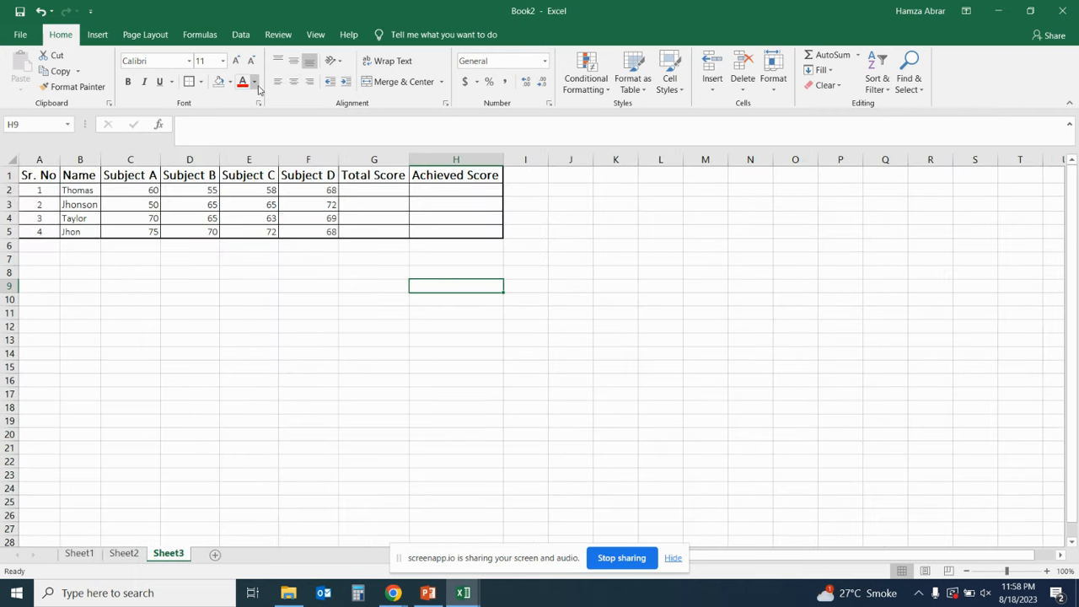
- Try the standard light green font colour on Thomas's Subject D score in F2, and undo it
click(325, 191)
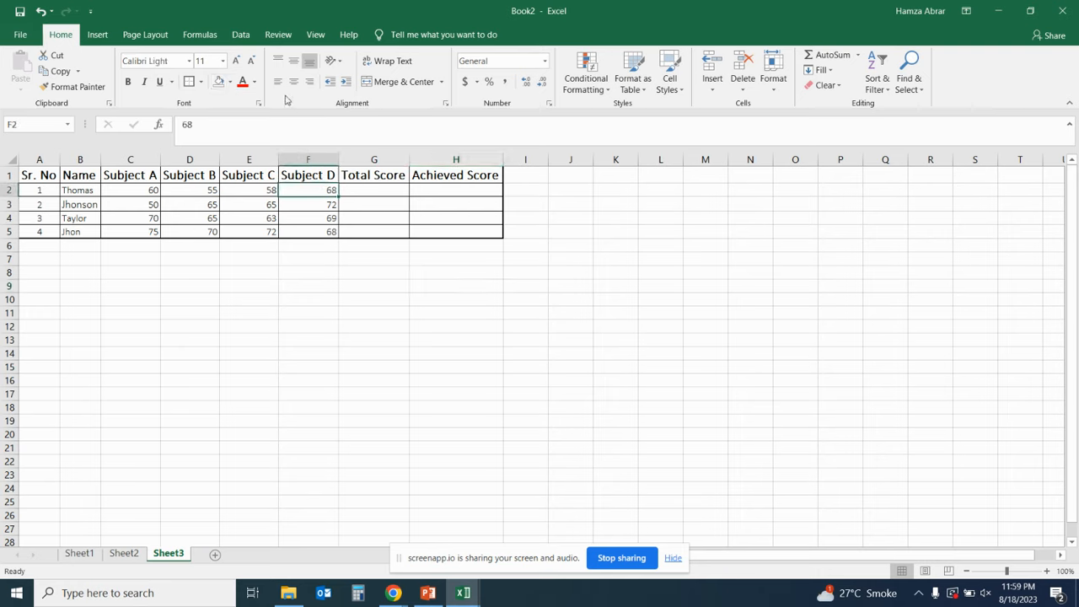
click(254, 81)
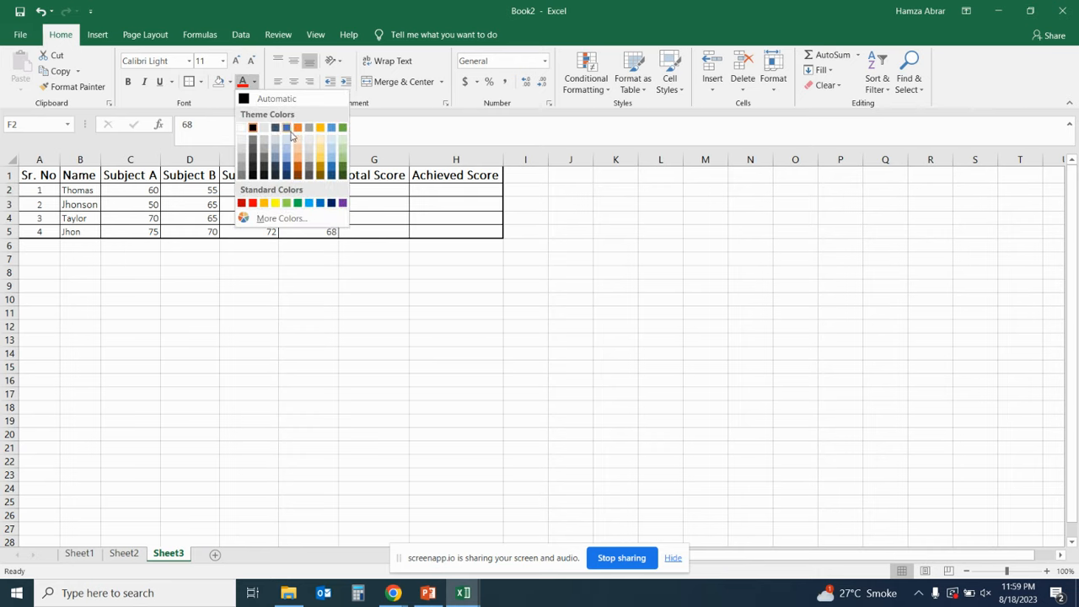
click(287, 202)
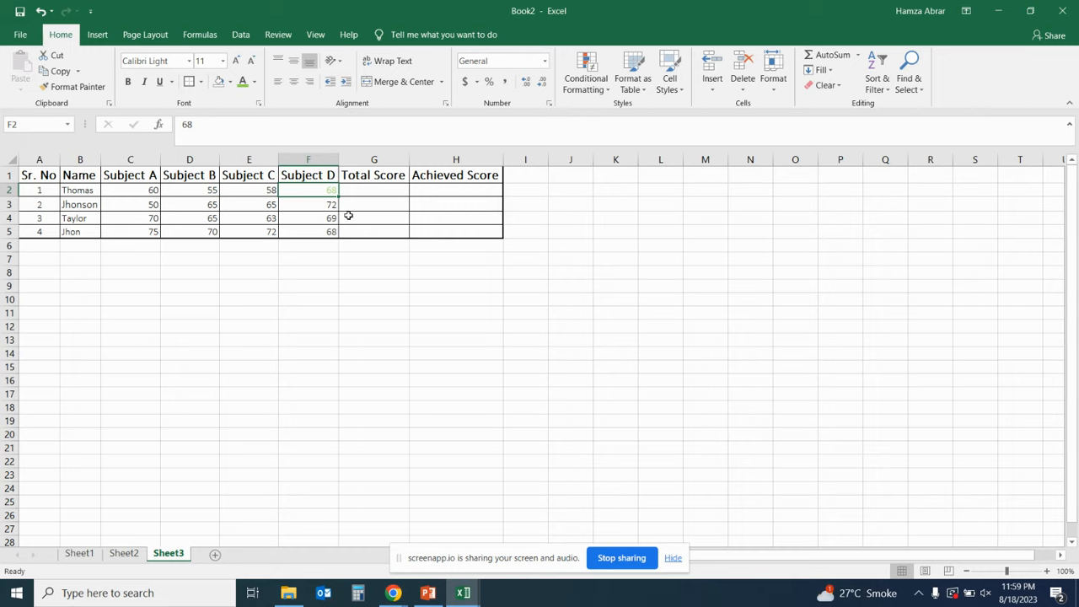
key(ctrl+z)
click(413, 247)
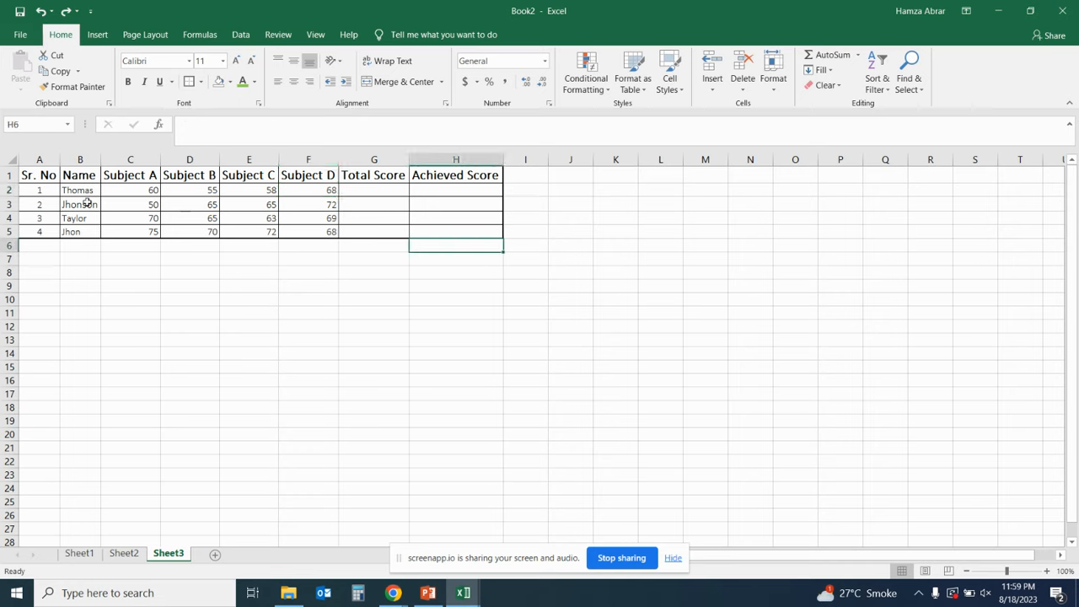
- Centre the contents of the table A1:H5 horizontally and middle-align them vertically
drag(147, 192, 144, 231)
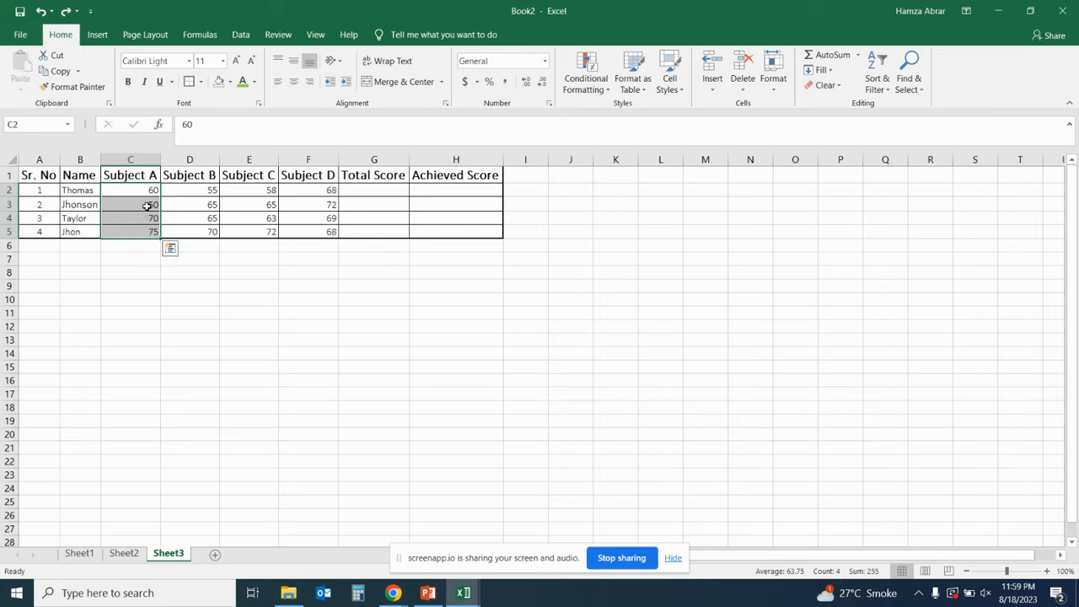
drag(40, 174, 441, 228)
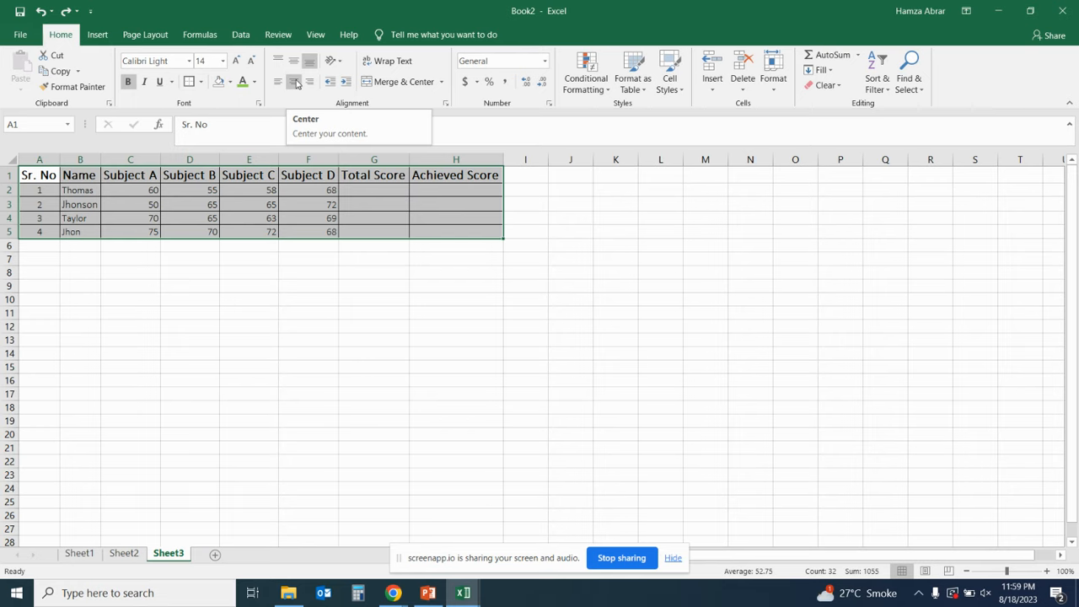
click(294, 82)
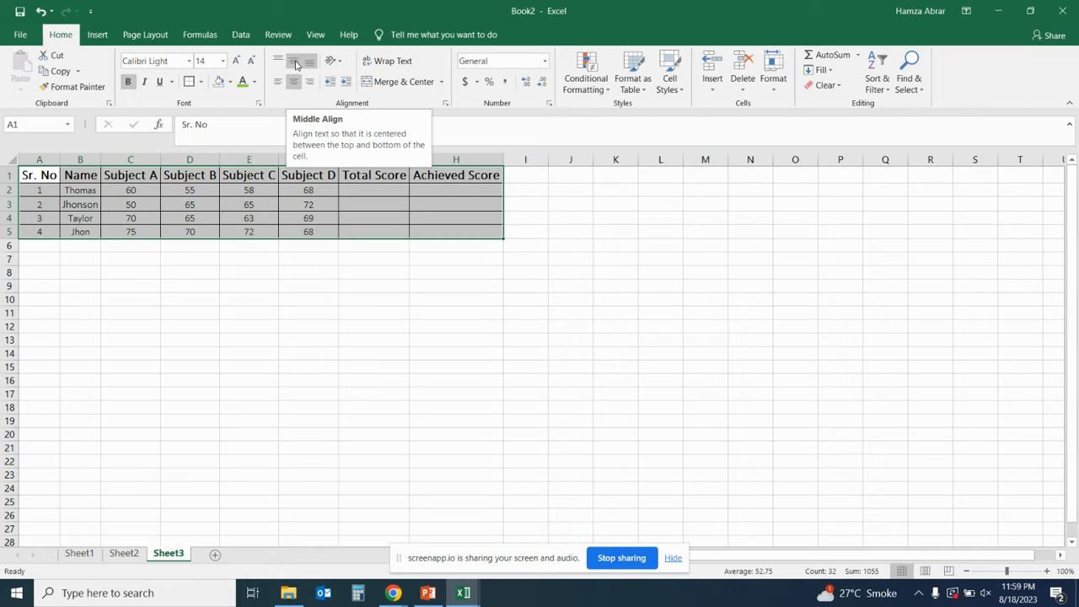
click(296, 65)
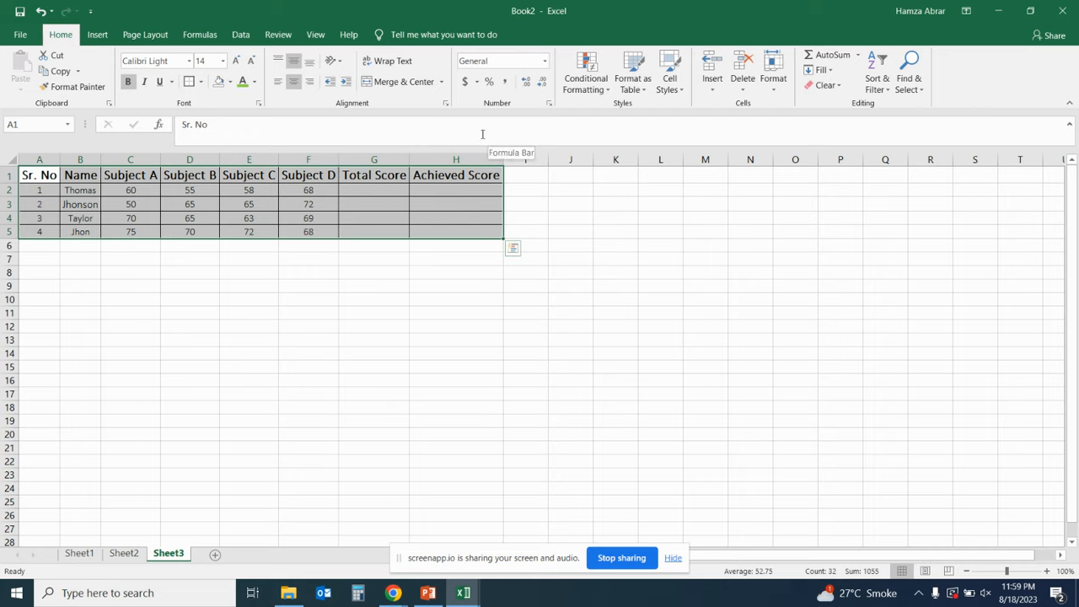
click(467, 216)
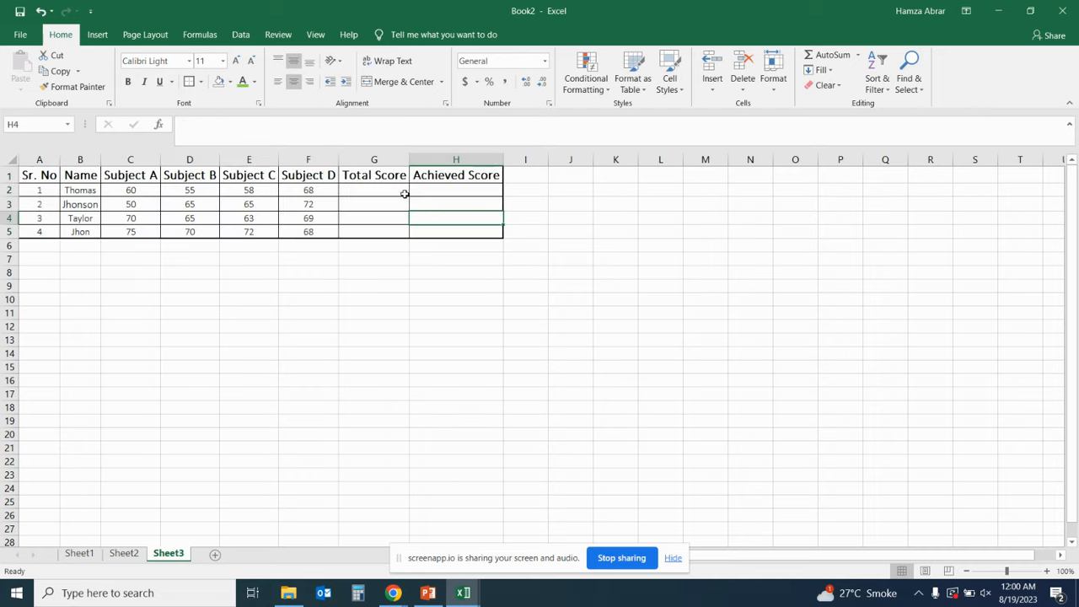
- Check the Total Score column in the Home Tab workbook and enter =100*4 in cell G2 of Book2's Sheet3
click(393, 193)
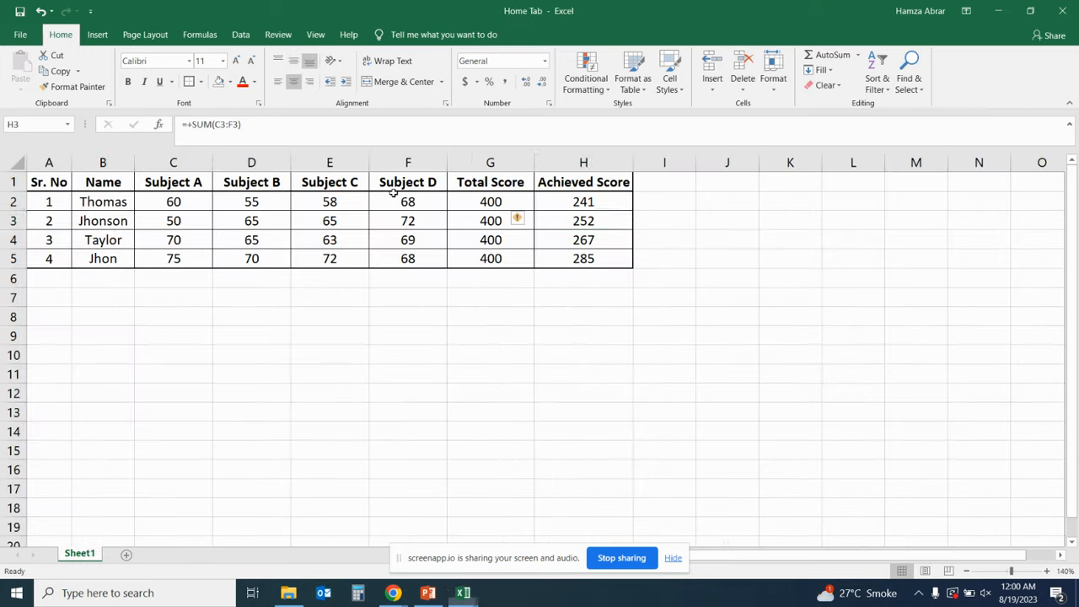
key(Down)
click(482, 206)
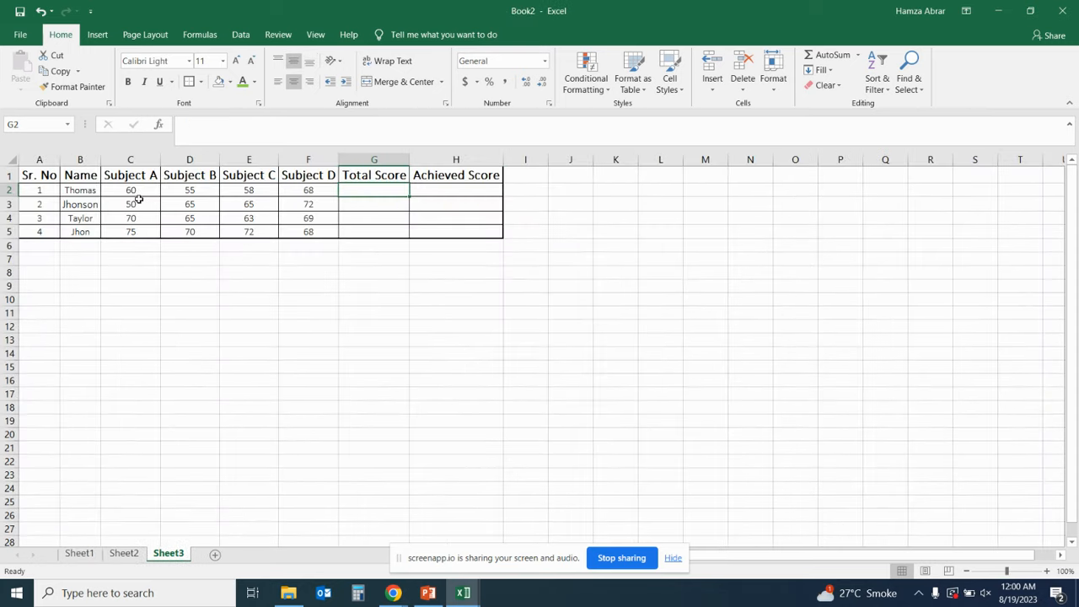
click(137, 193)
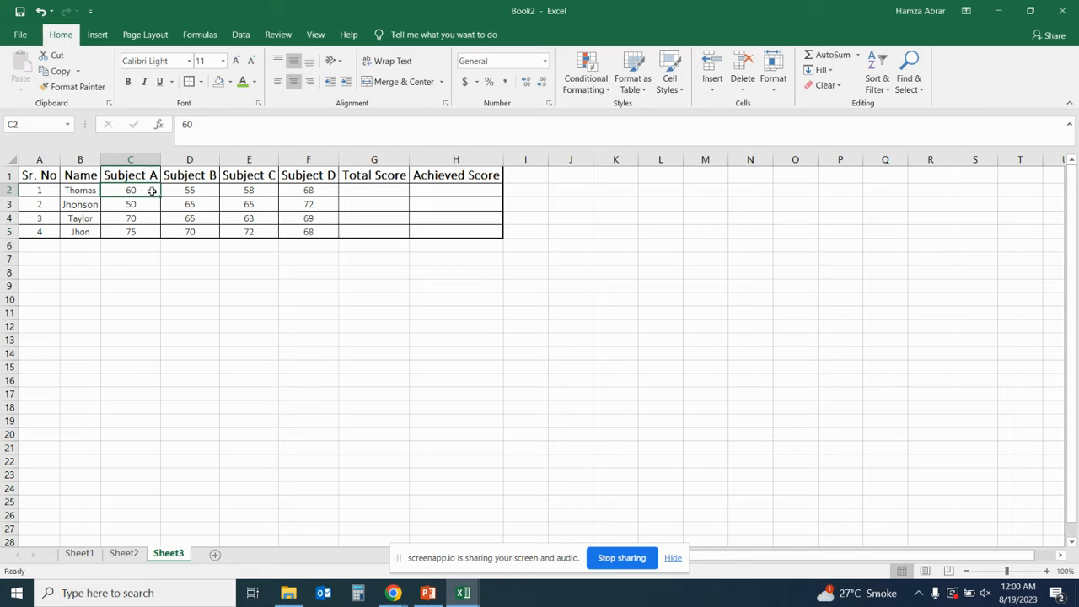
click(374, 193)
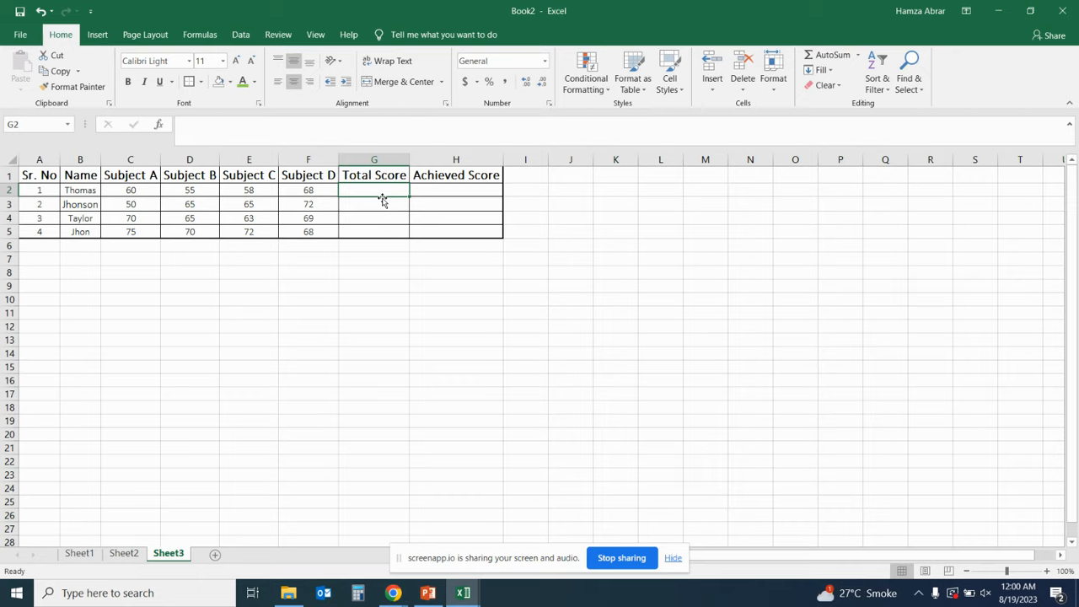
text(=)
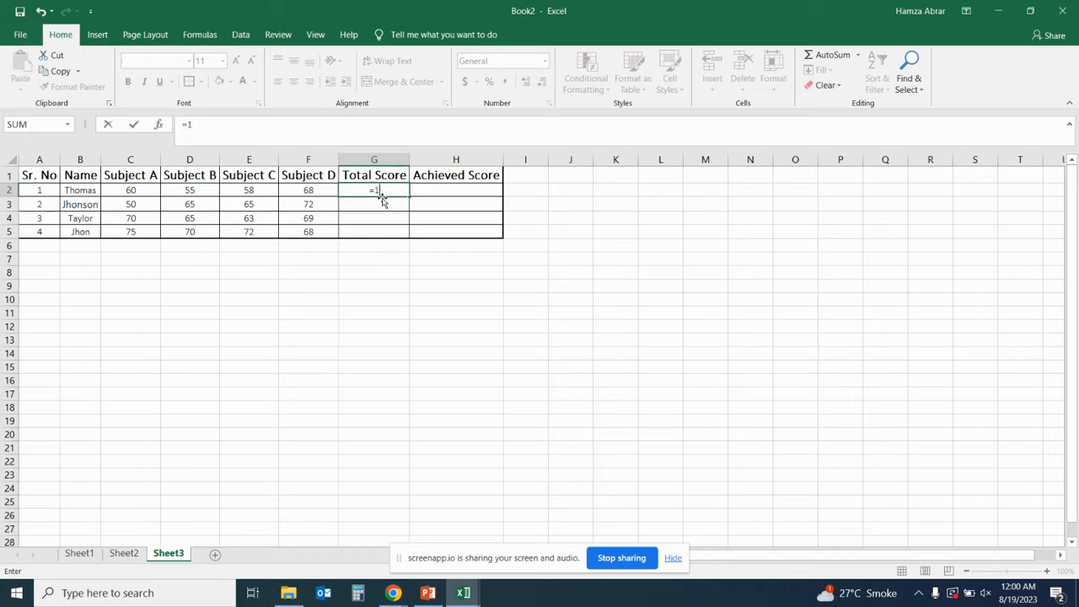
text(100*4)
key(Return)
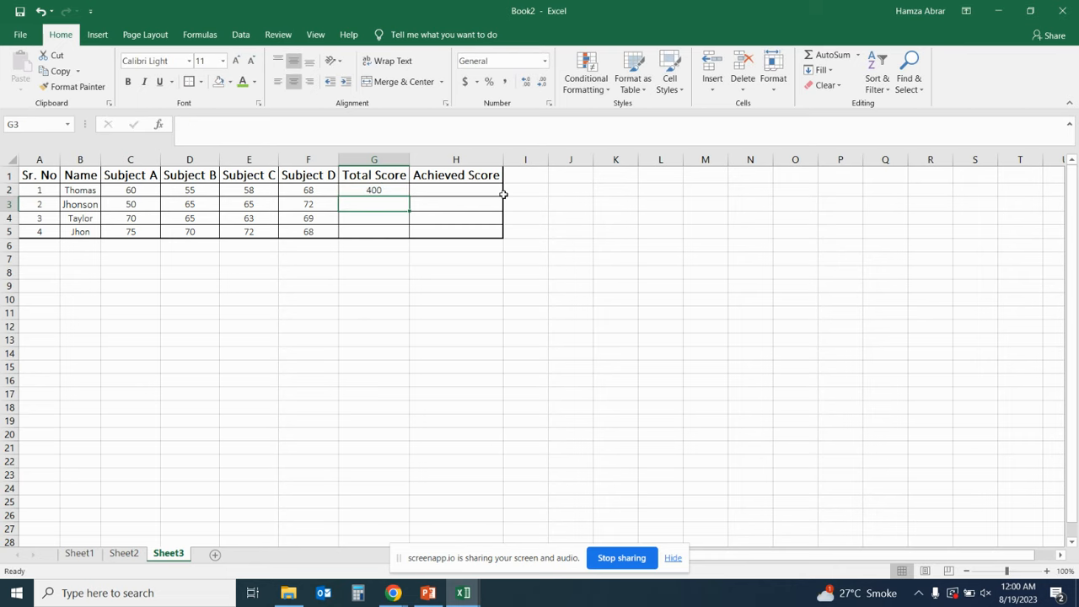
- Fill the Total Score formula from G2 down through G5
click(383, 190)
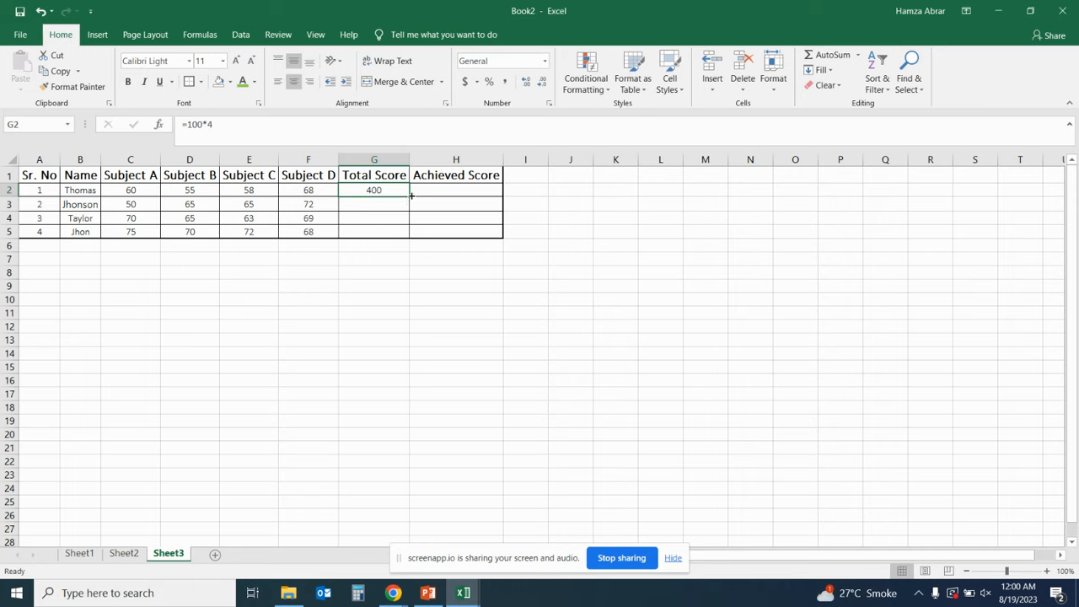
drag(410, 197, 407, 242)
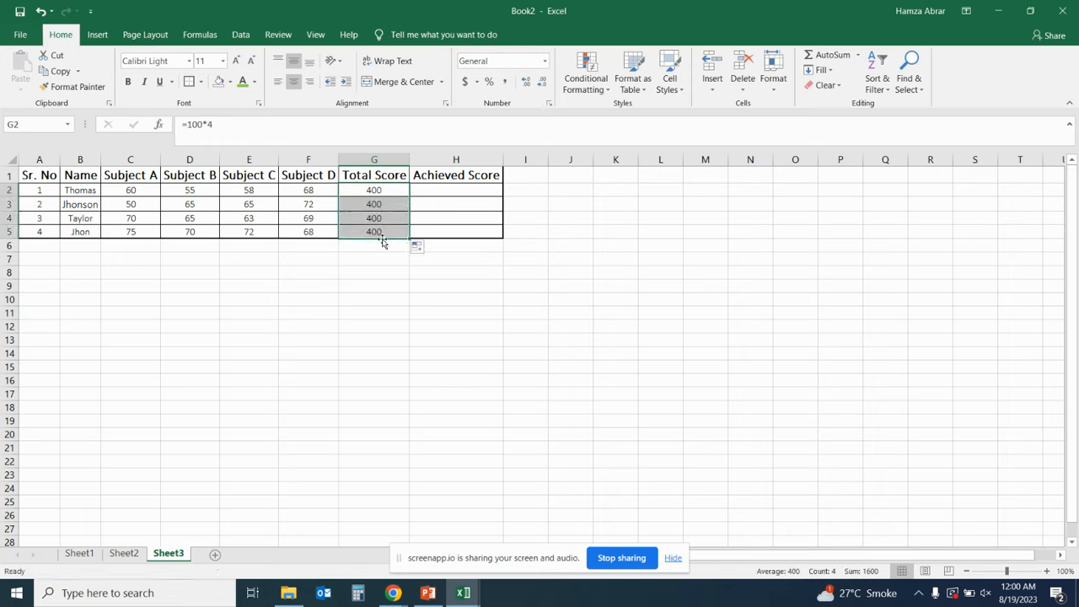
click(384, 259)
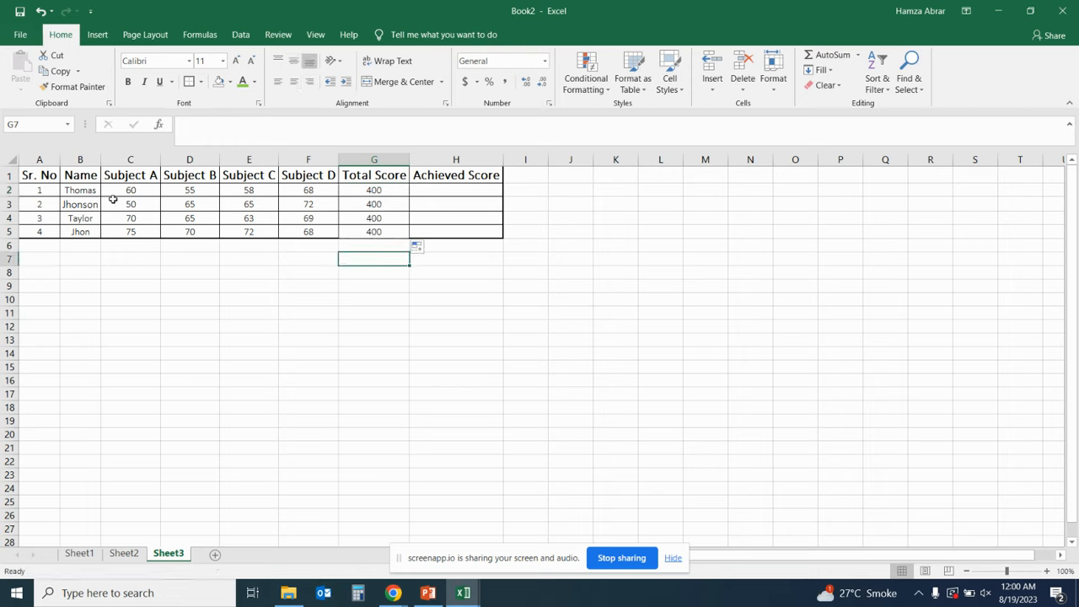
- Calculate the first student's Achieved Score in H2 with the formula =SUM(C2:F2)
click(469, 192)
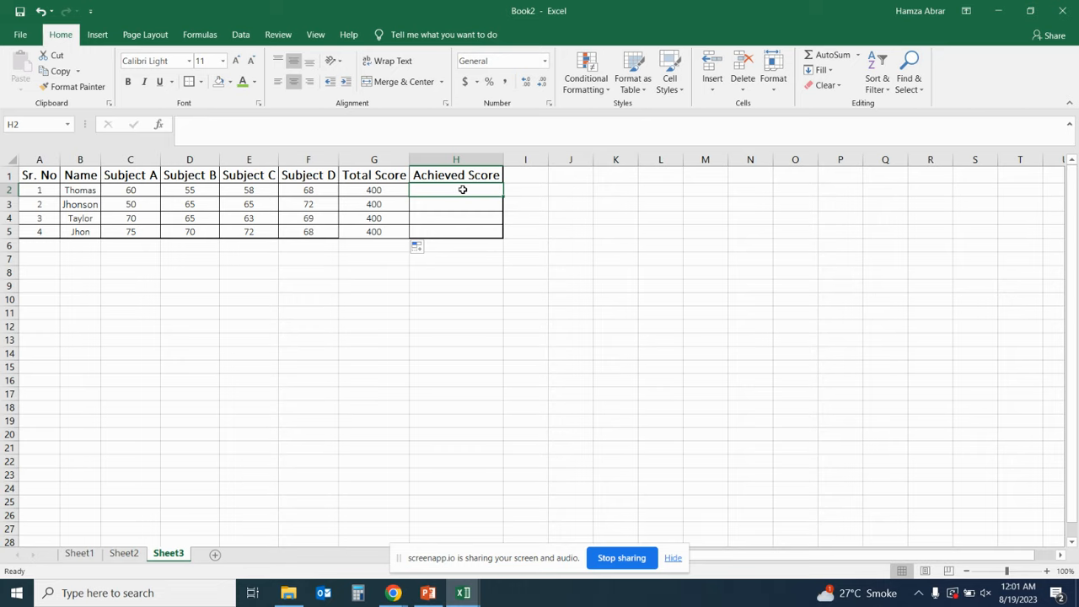
text(=sum)
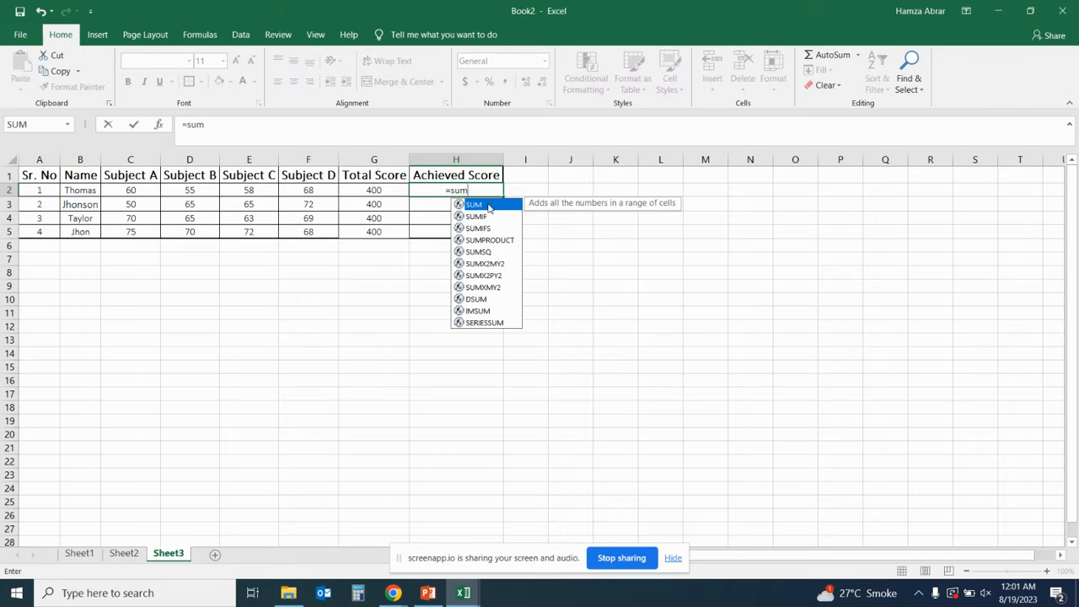
double_click(477, 205)
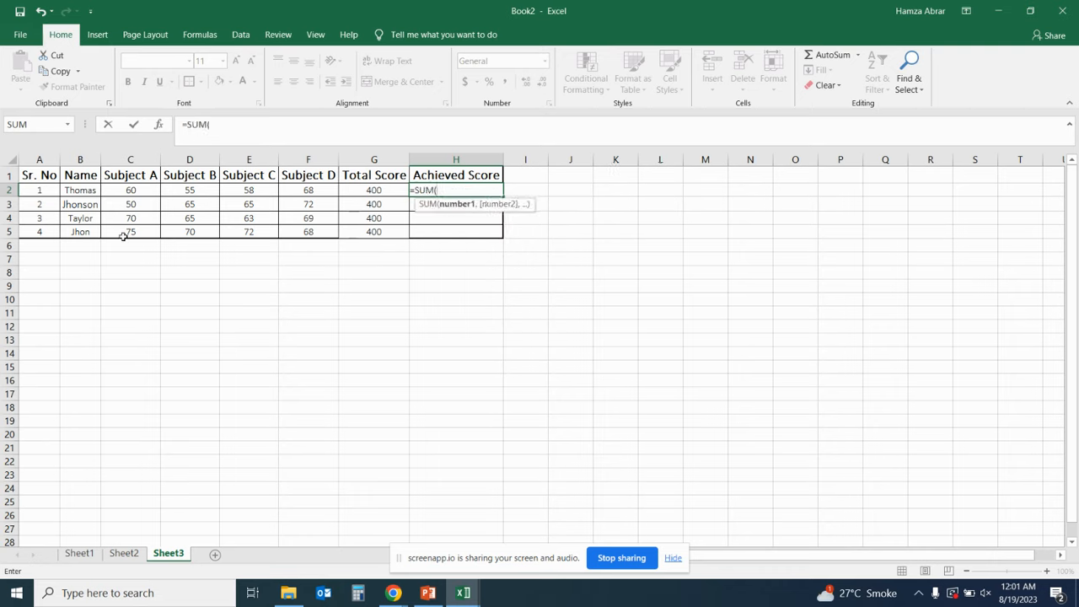
drag(132, 193, 304, 191)
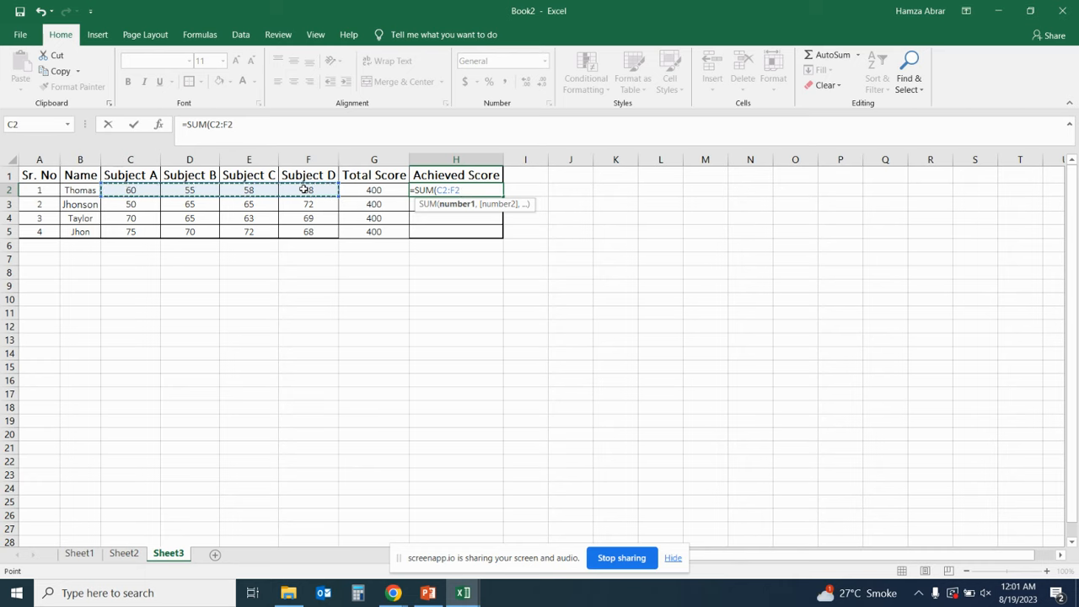
key(Return)
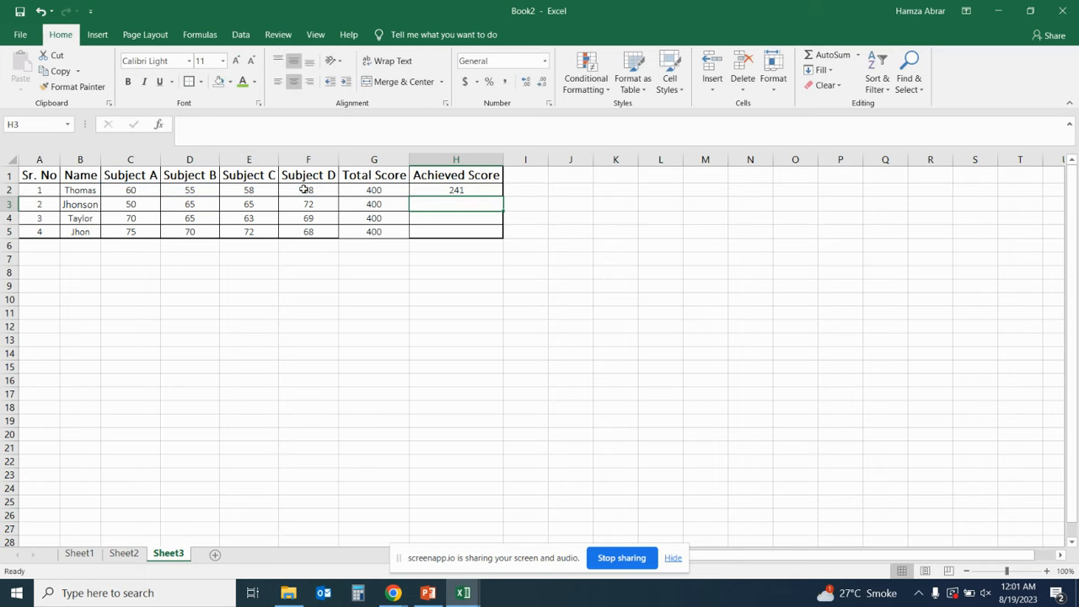
click(478, 193)
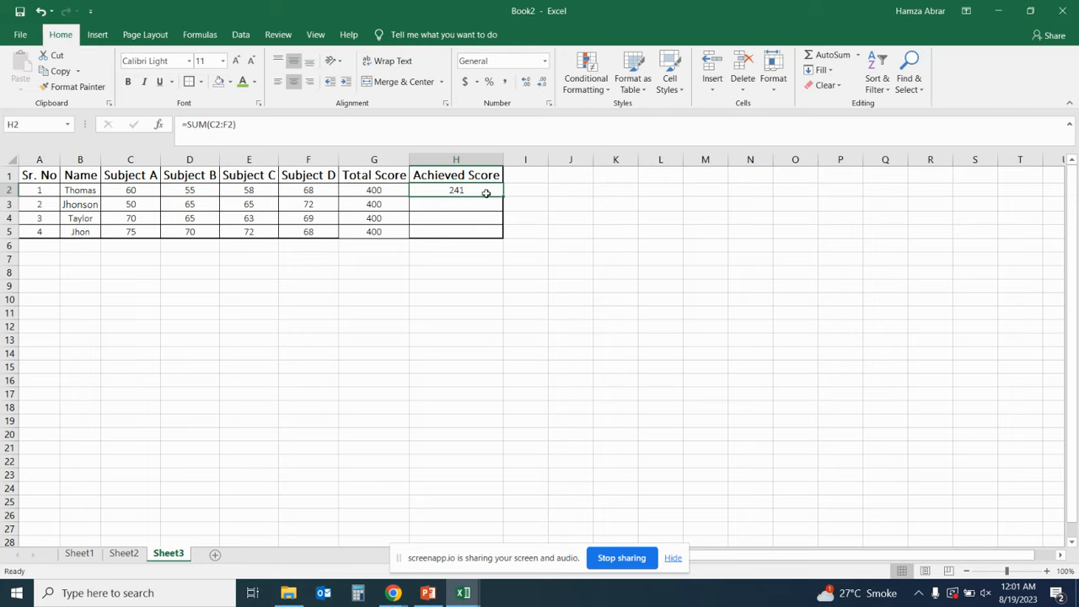
- Fill the Achieved Score formula from H2 down through H5
drag(502, 197, 486, 242)
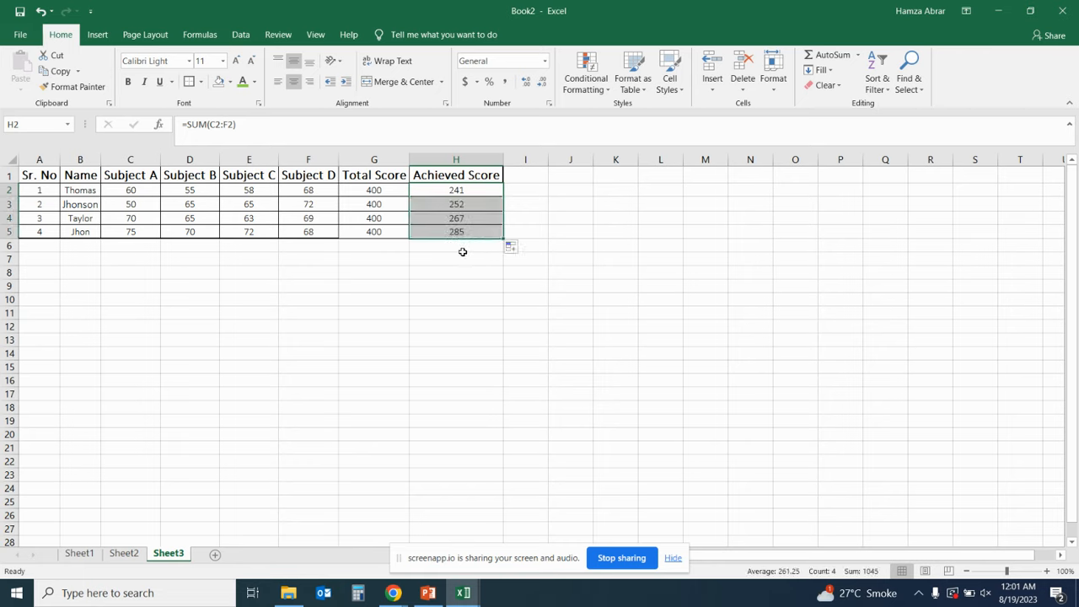
click(462, 251)
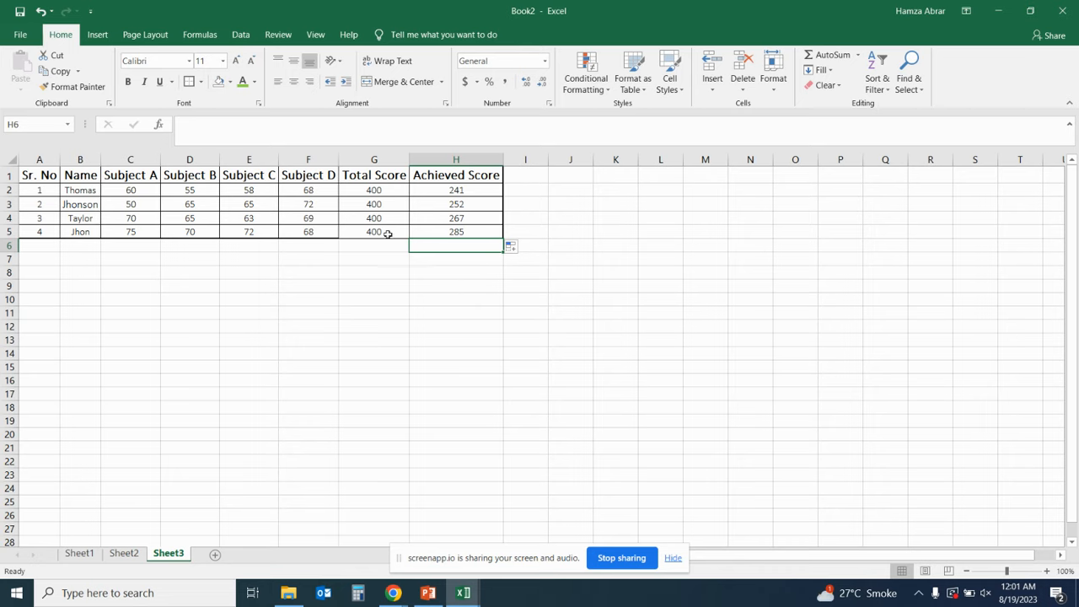
click(386, 262)
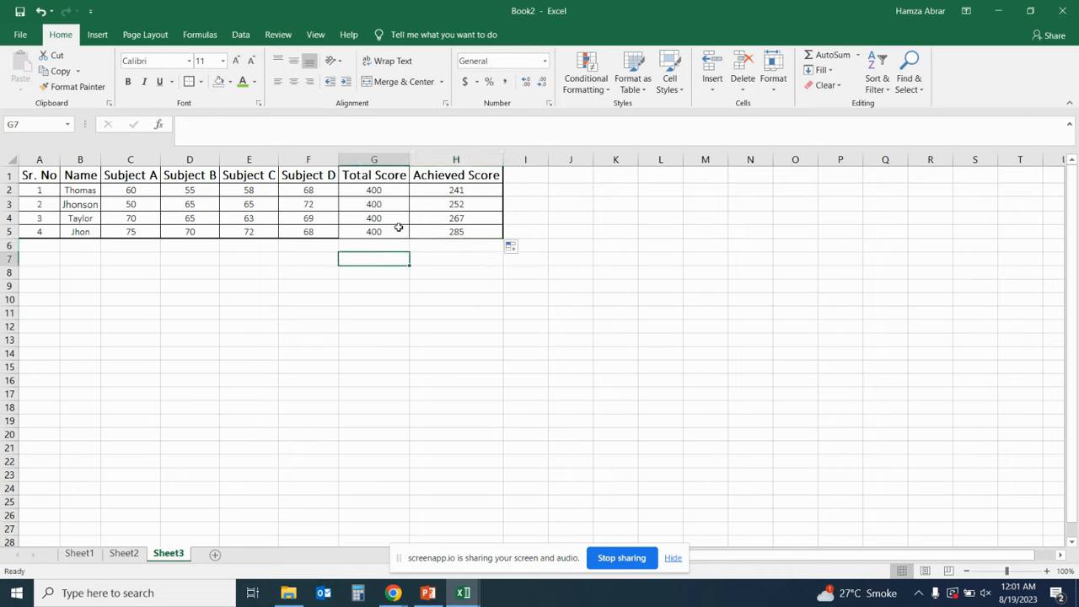
- Reapply the thick outside border around the whole score table A1:H5
click(50, 176)
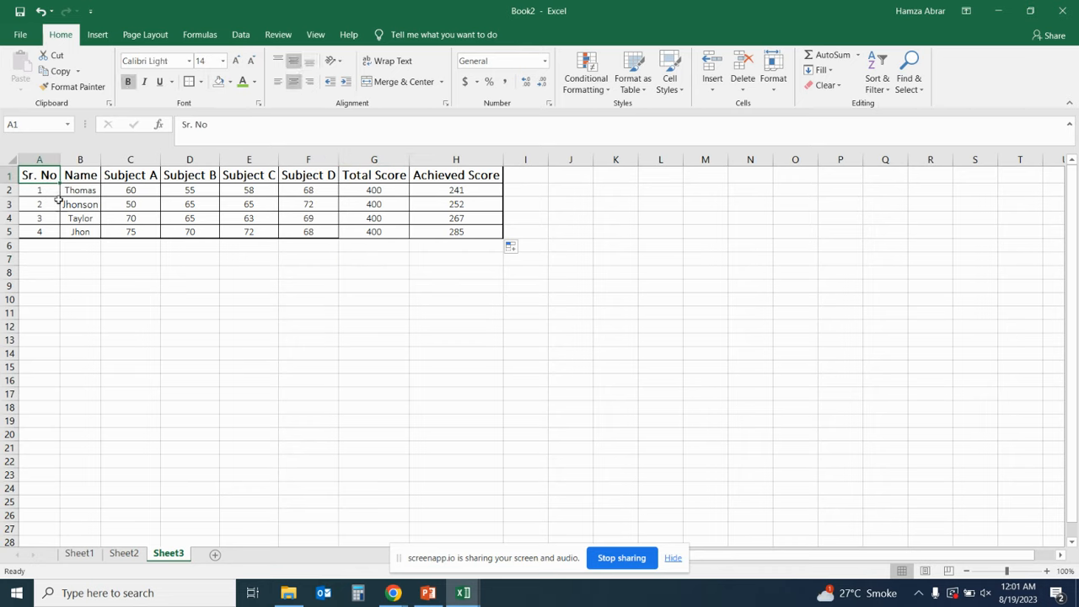
drag(40, 176, 453, 229)
click(197, 83)
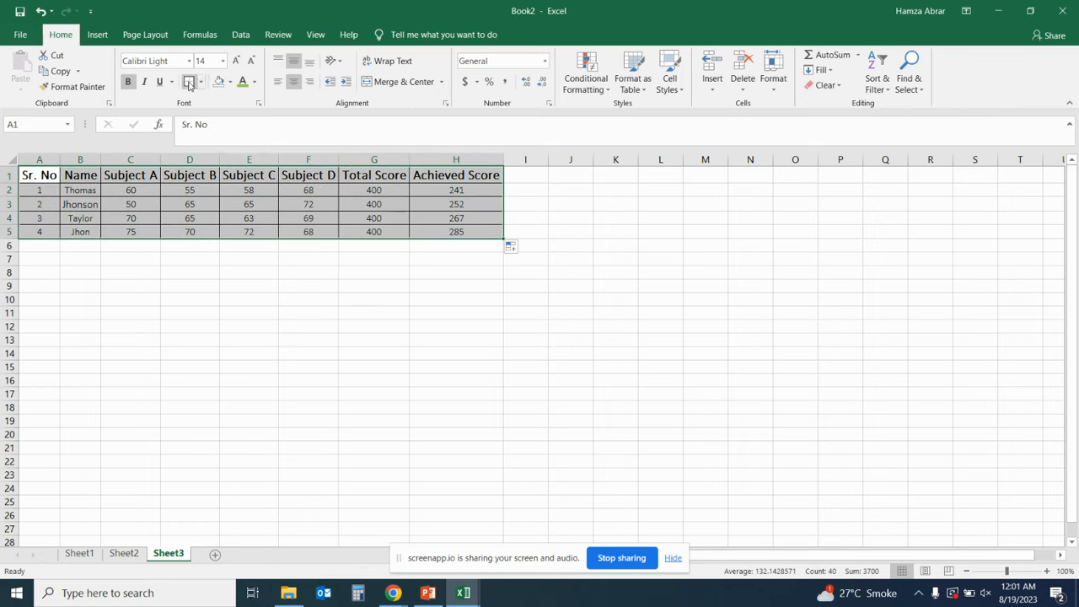
click(391, 286)
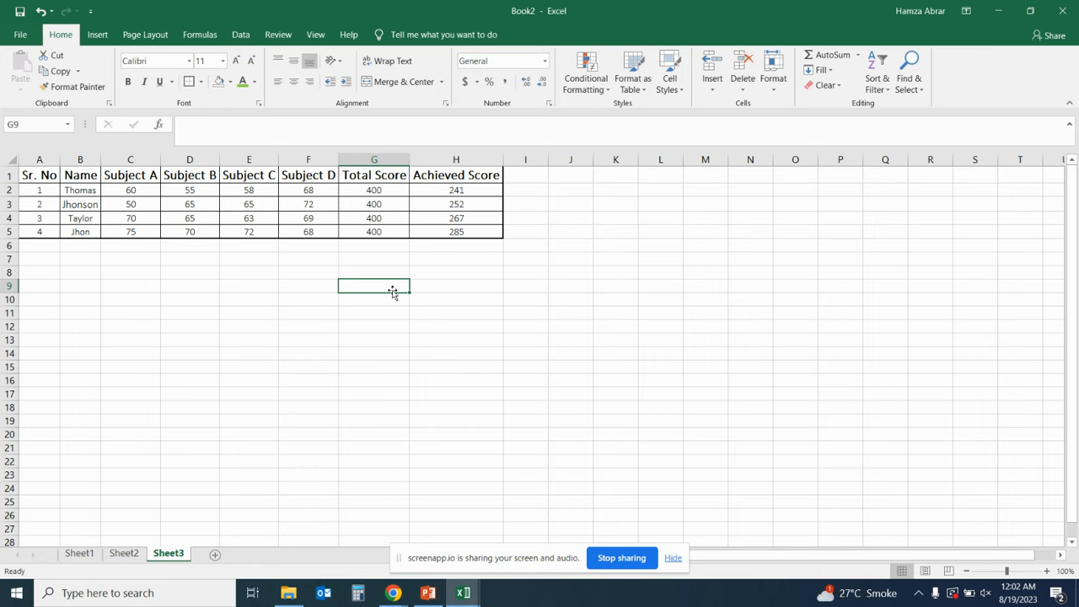
click(457, 194)
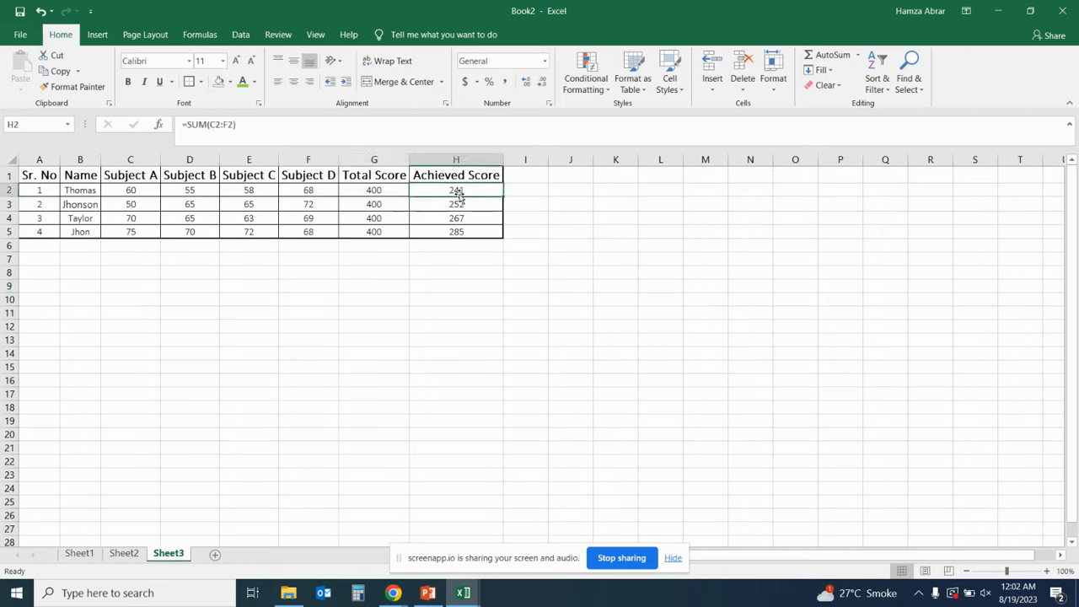
click(388, 192)
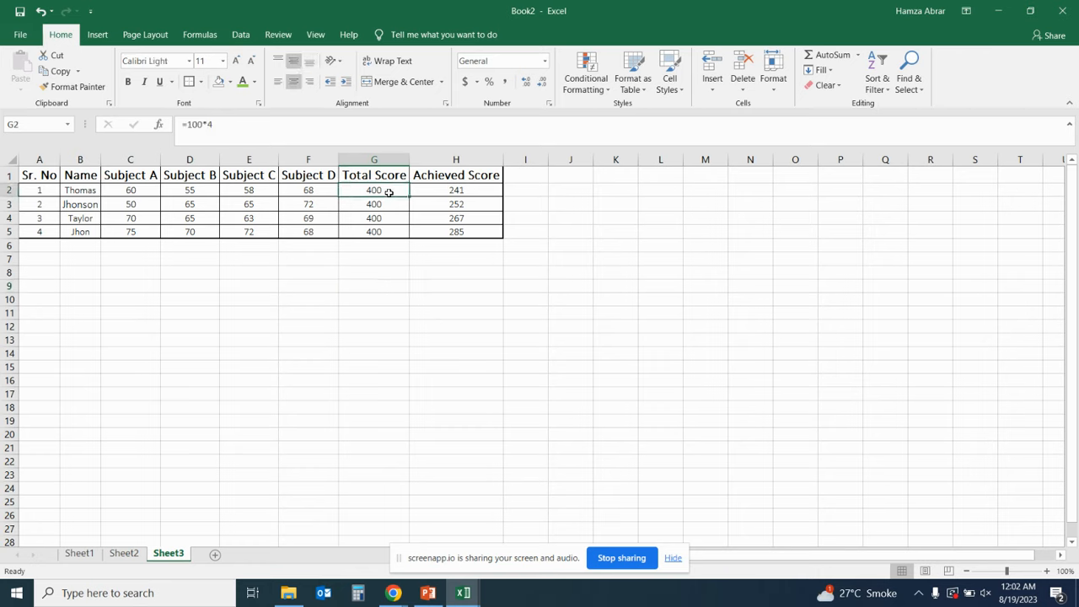